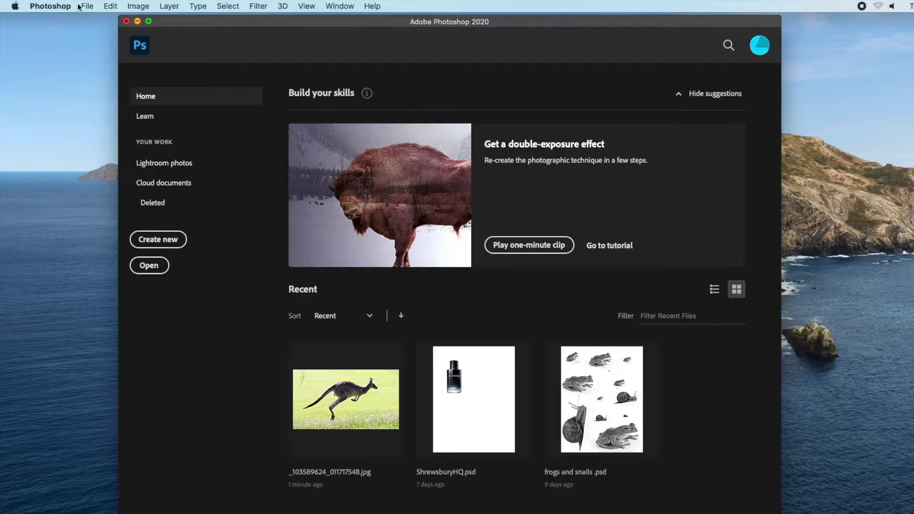
# Open the kangaroo photo _103589624_011717548.jpg from the Desktop.
pyautogui.click(93, 30)
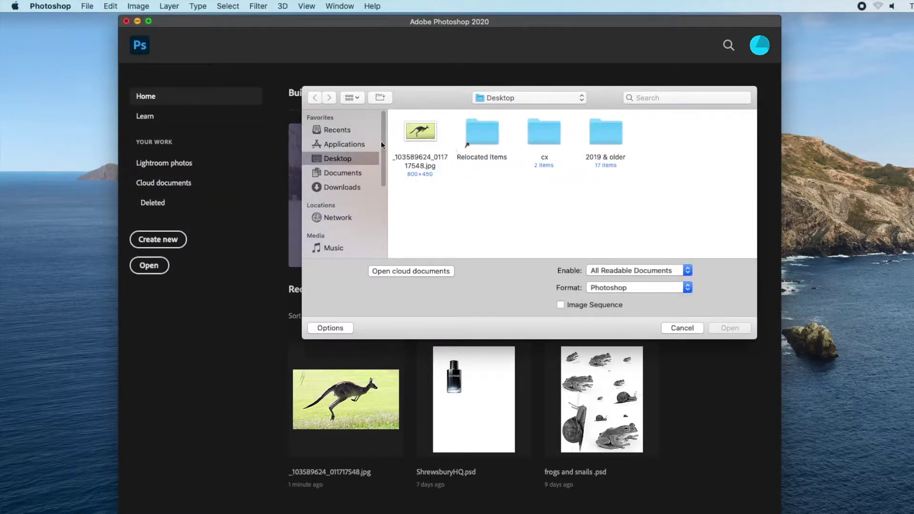
pyautogui.click(418, 135)
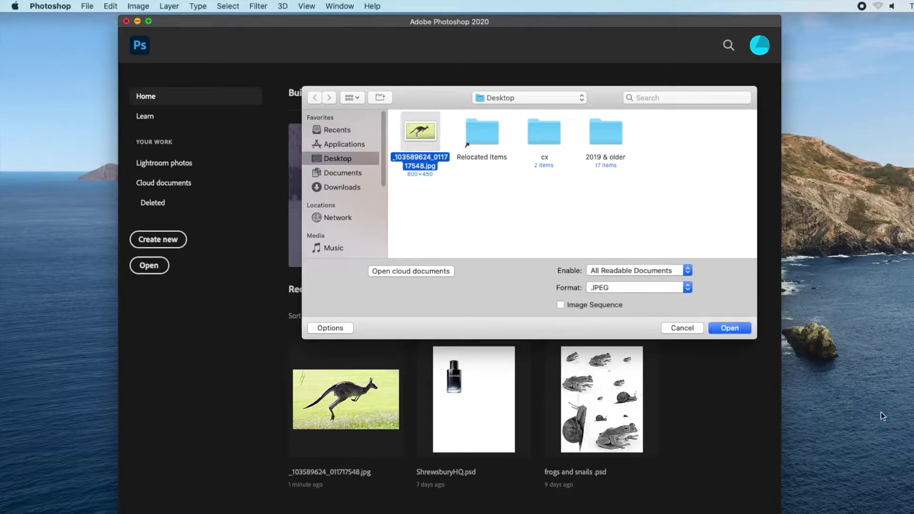
pyautogui.click(738, 327)
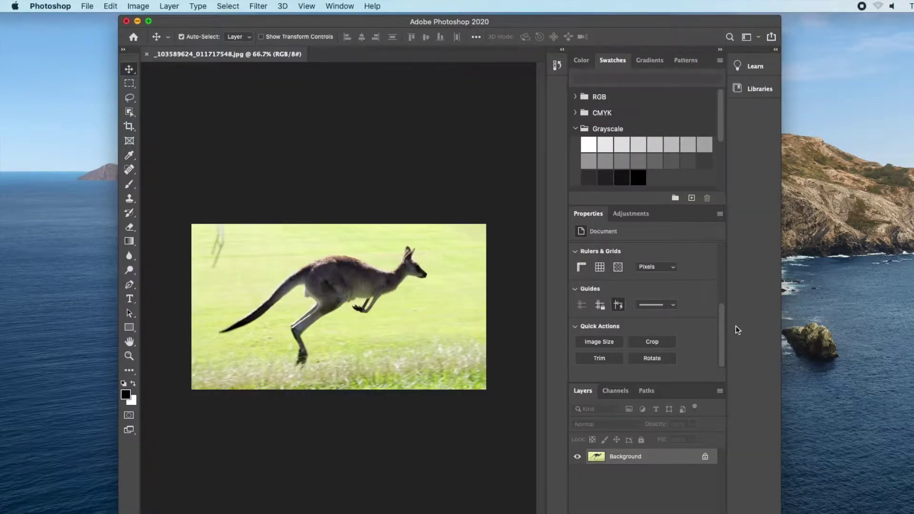
# Check the photo's dimensions and resolution in the Image Size settings without changing them.
pyautogui.click(137, 5)
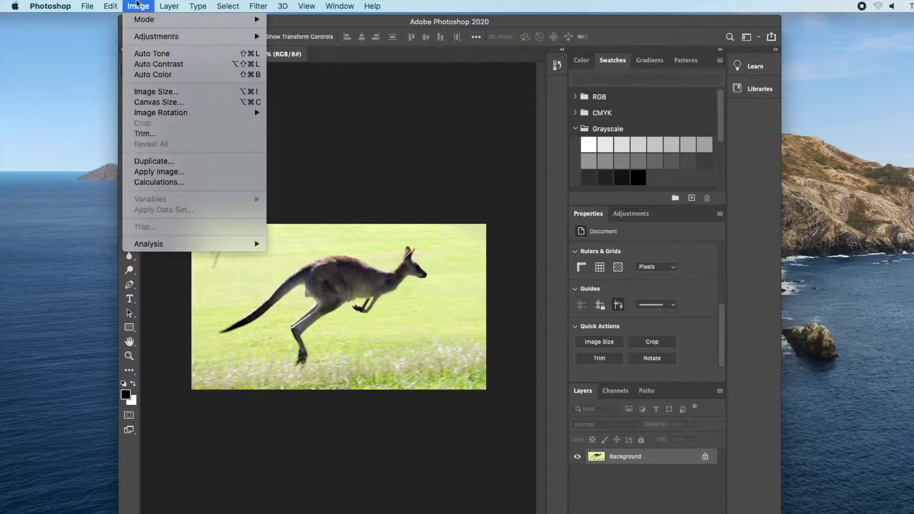
pyautogui.click(152, 92)
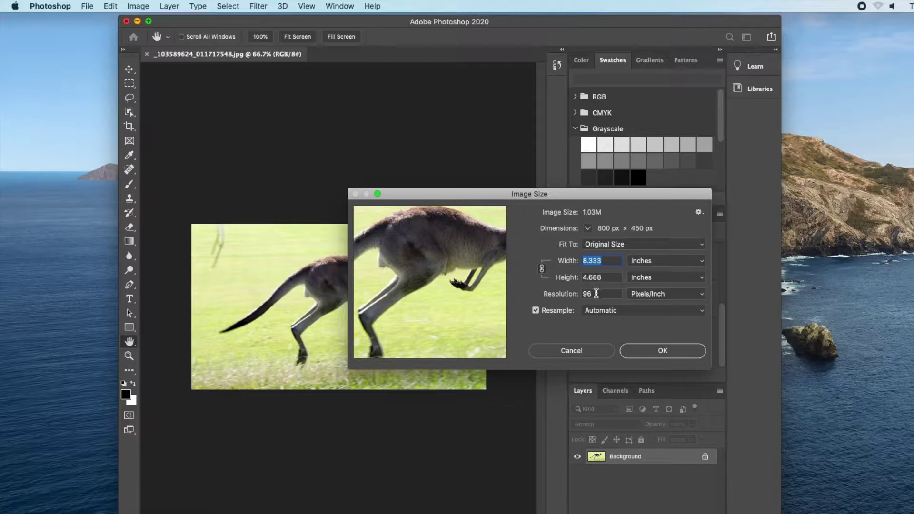
pyautogui.click(581, 350)
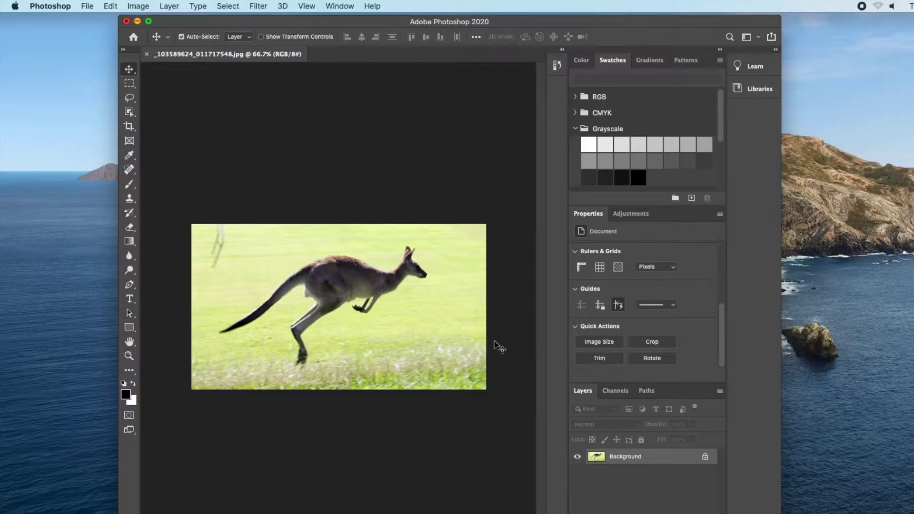
pyautogui.click(144, 6)
pyautogui.click(150, 93)
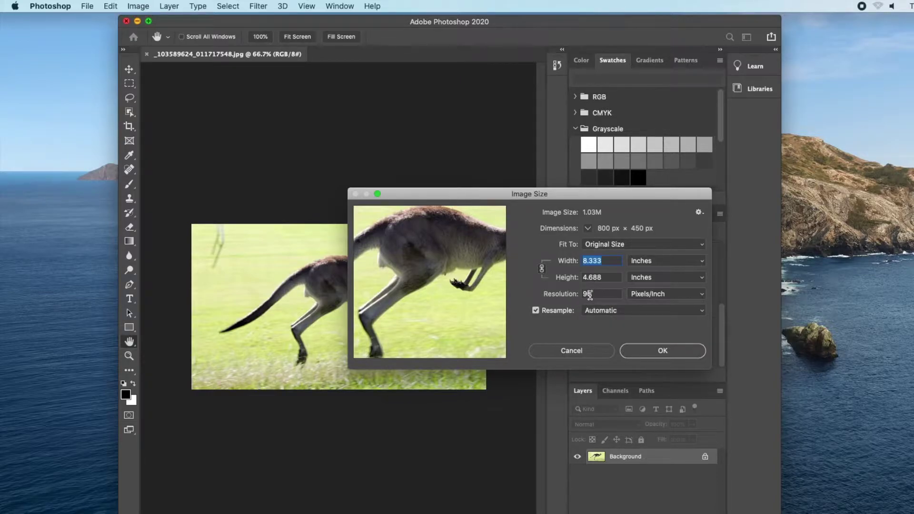
pyautogui.click(664, 351)
pyautogui.press('v')
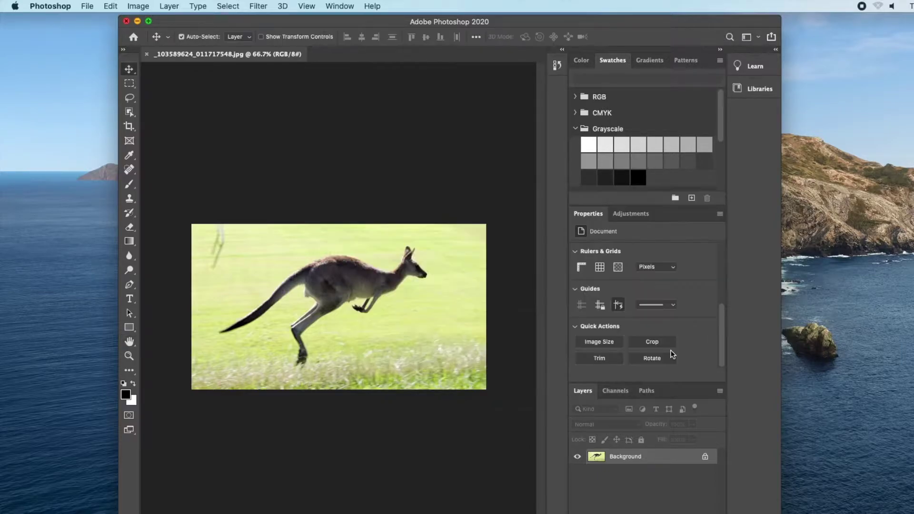
# Convert the photo's colour mode to Grayscale, discarding the colour information.
pyautogui.click(146, 6)
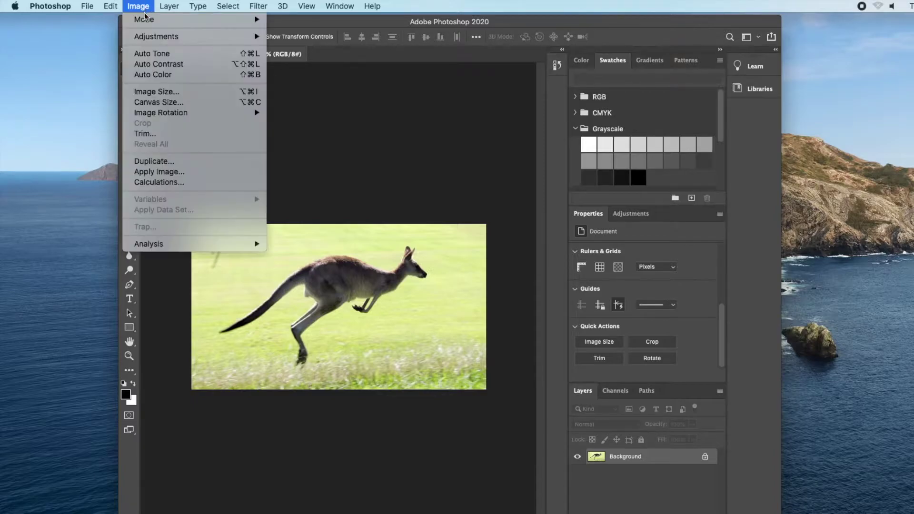
pyautogui.moveTo(149, 19)
pyautogui.click(299, 31)
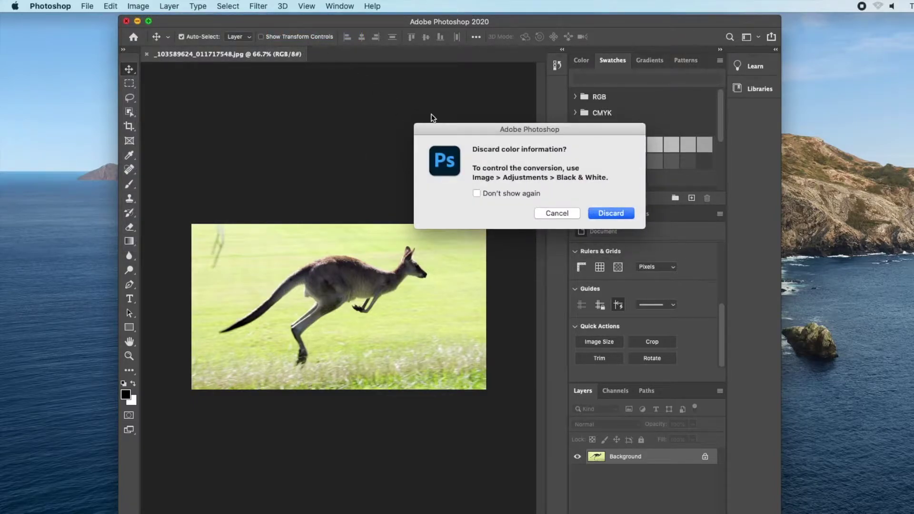
pyautogui.click(610, 212)
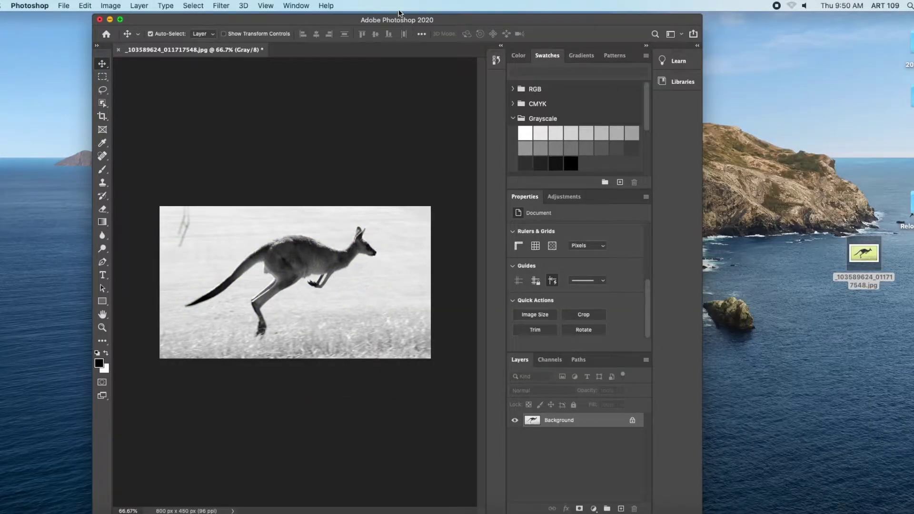
# Enlarge the application window to fill the screen width and display the Navigator panel.
pyautogui.moveTo(327, 22); pyautogui.dragTo(241, 20)
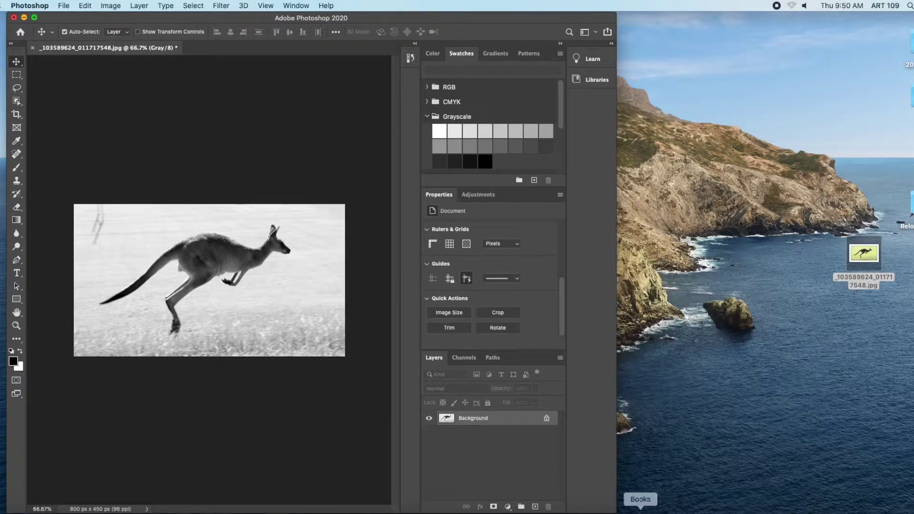
pyautogui.moveTo(614, 505); pyautogui.dragTo(911, 506)
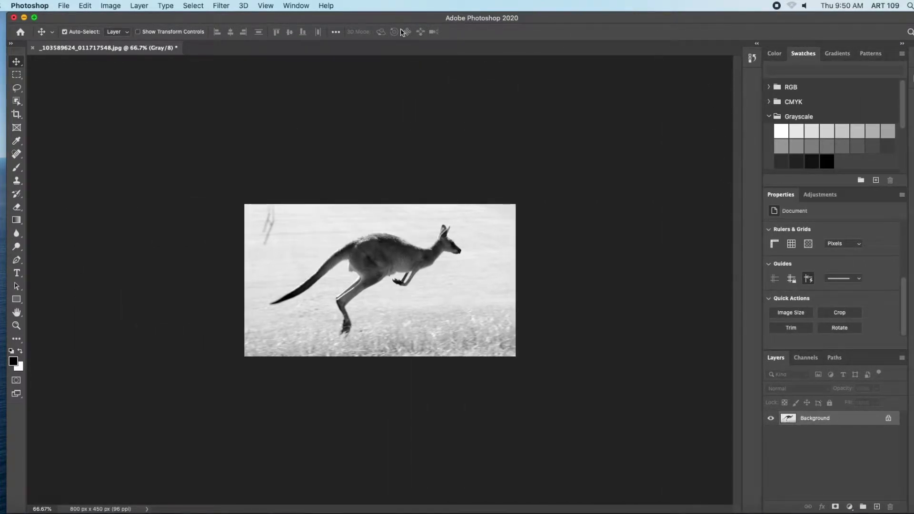
pyautogui.click(288, 6)
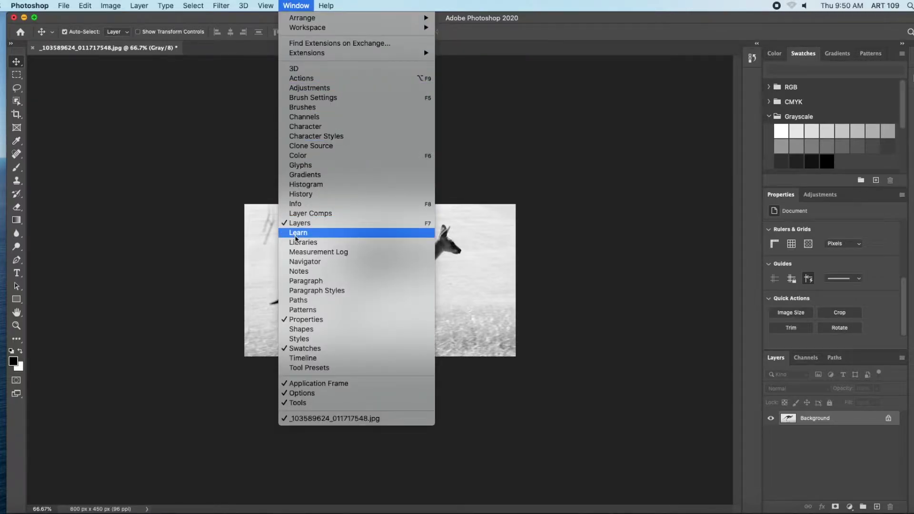
pyautogui.click(305, 262)
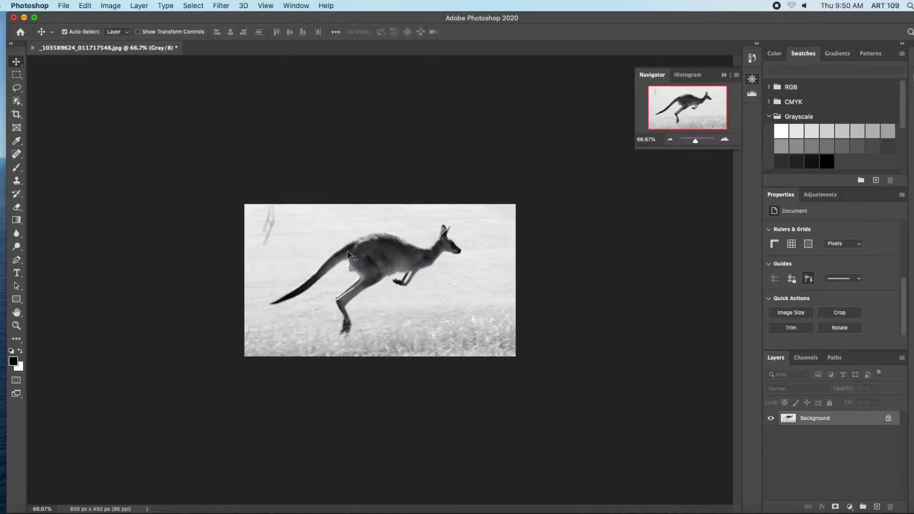
# Select the whole background around the kangaroo with the Quick Selection tool, including the area beneath its tail.
pyautogui.moveTo(695, 140); pyautogui.dragTo(699, 143)
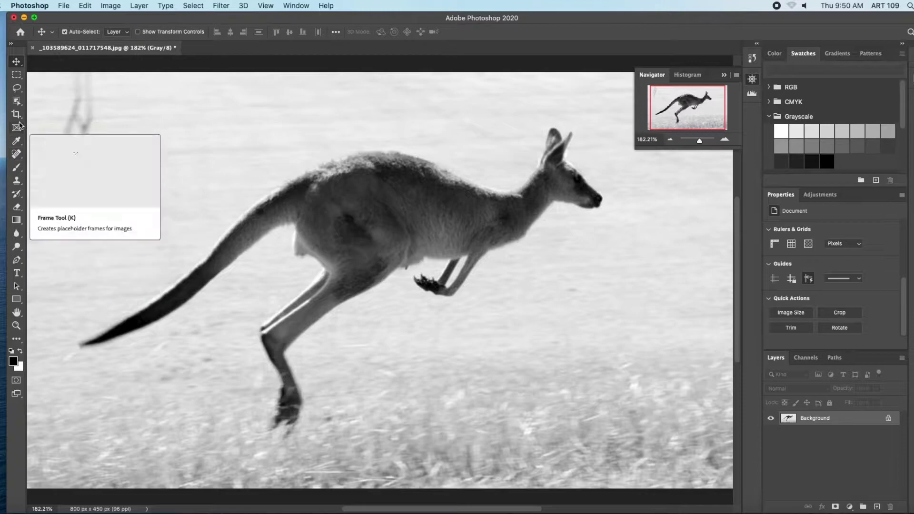
pyautogui.click(16, 102)
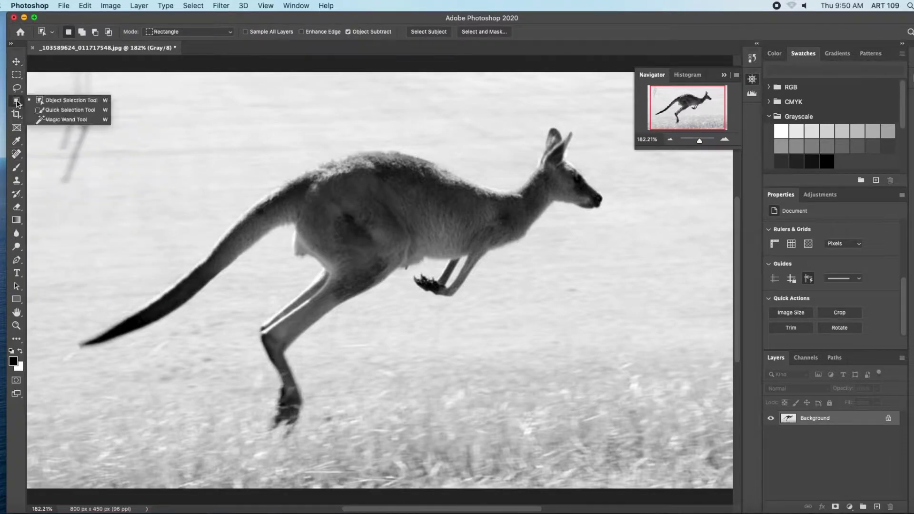
pyautogui.click(54, 110)
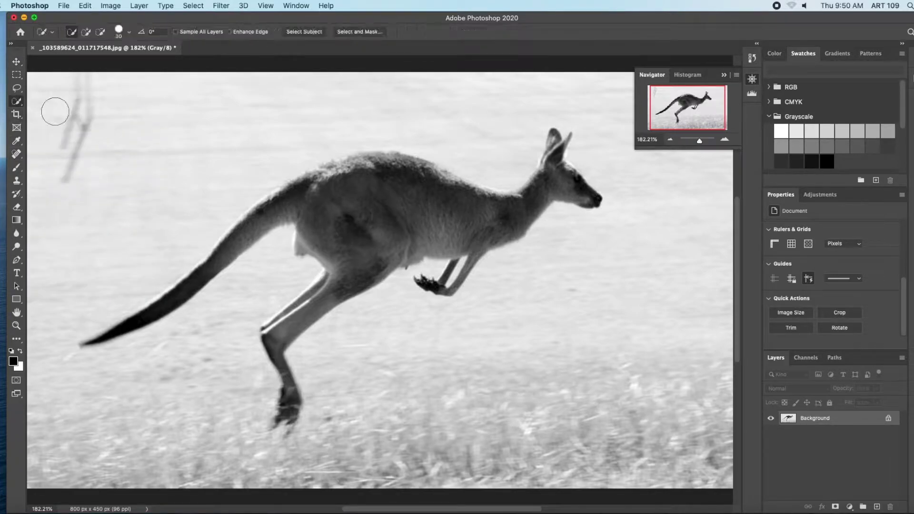
pyautogui.click(106, 257)
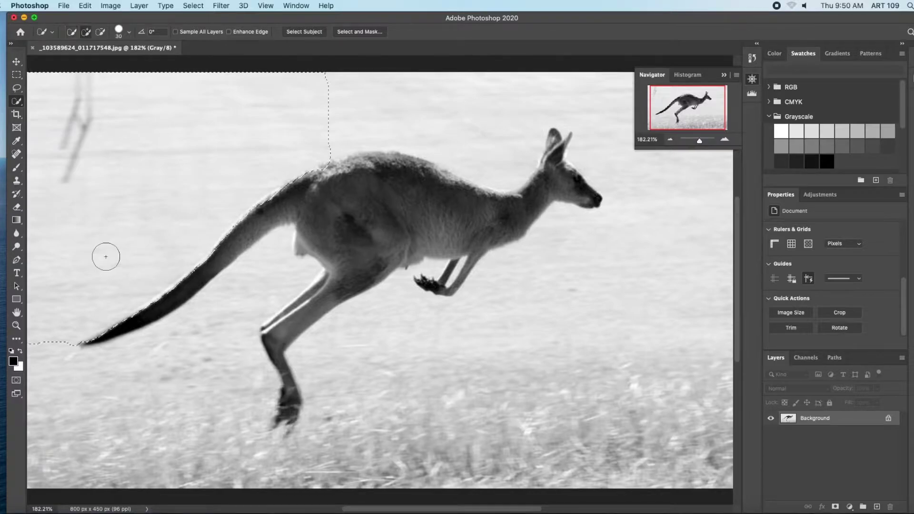
pyautogui.moveTo(436, 367)
pyautogui.mouseDown()
pyautogui.moveTo(505, 391)
pyautogui.moveTo(579, 359)
pyautogui.mouseUp()
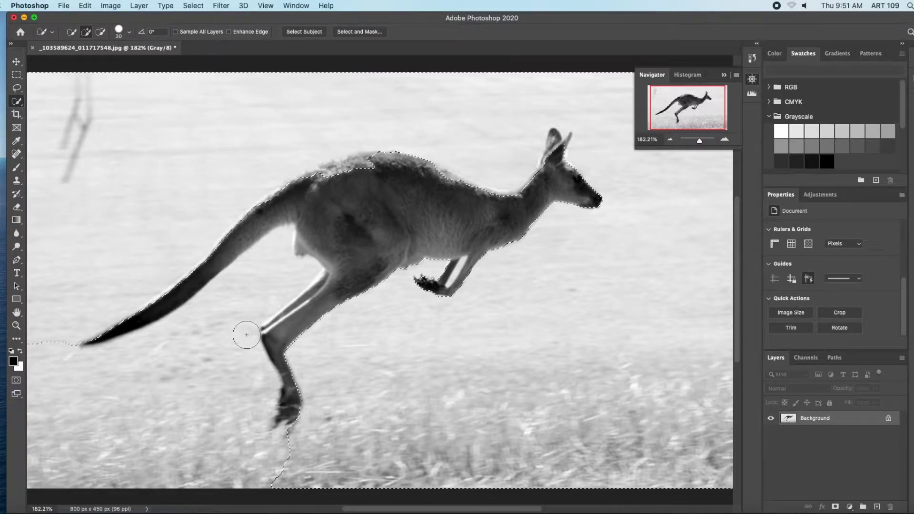
pyautogui.keyDown('alt'); pyautogui.moveTo(237, 308); pyautogui.dragTo(228, 322); pyautogui.keyUp('alt')
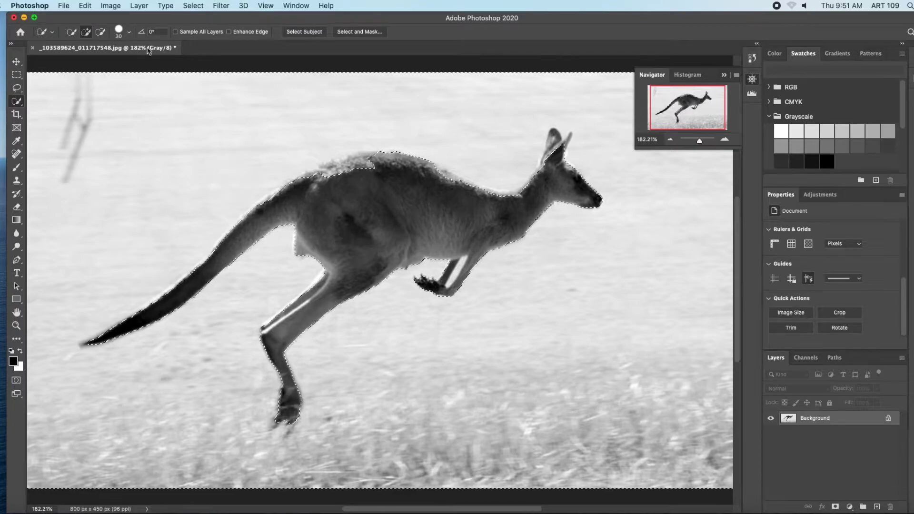
# Reduce the selection brush to 11 px and refine the background selection along the kangaroo's back and around its front legs.
pyautogui.click(129, 32)
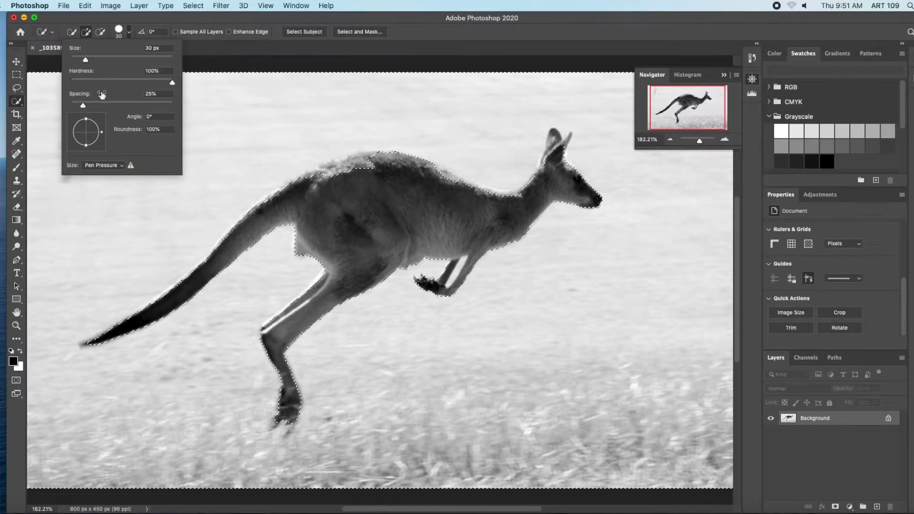
pyautogui.moveTo(85, 59); pyautogui.dragTo(76, 60)
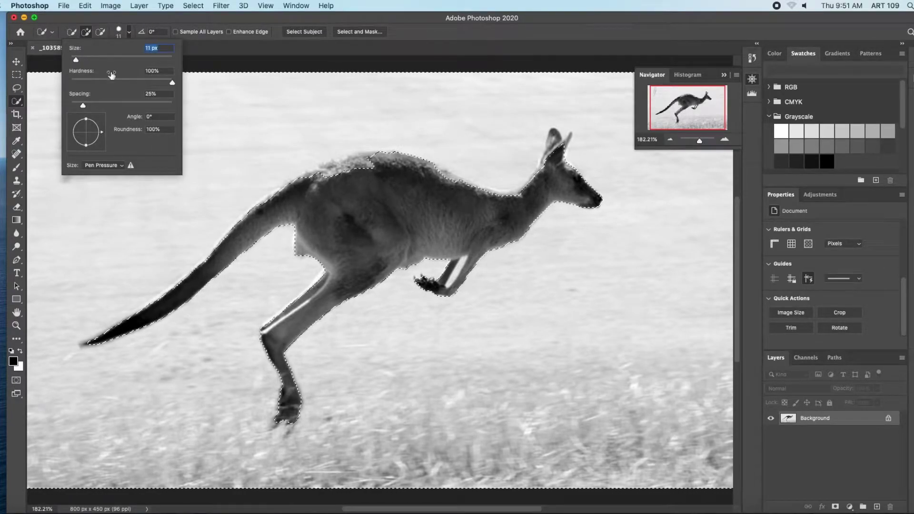
pyautogui.moveTo(700, 143); pyautogui.dragTo(701, 142)
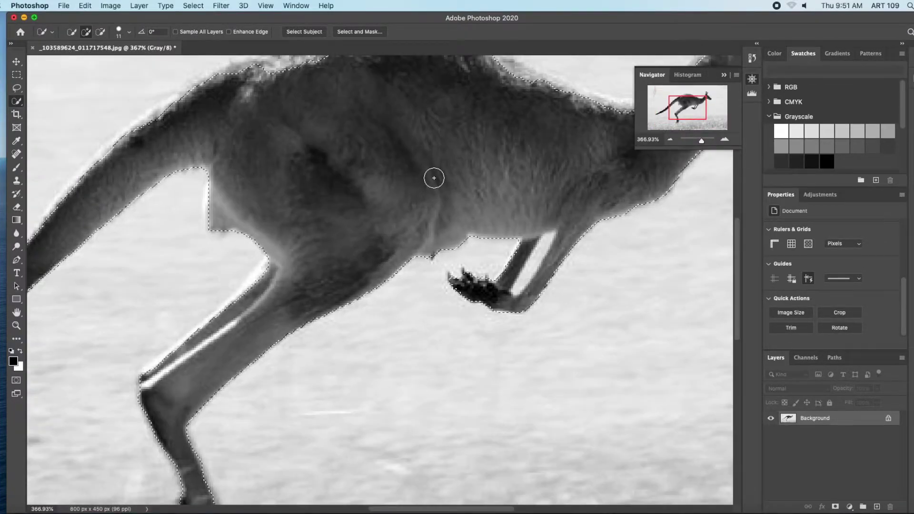
pyautogui.moveTo(404, 156); pyautogui.dragTo(440, 253)
pyautogui.press('super+d')
pyautogui.moveTo(339, 179); pyautogui.dragTo(346, 279)
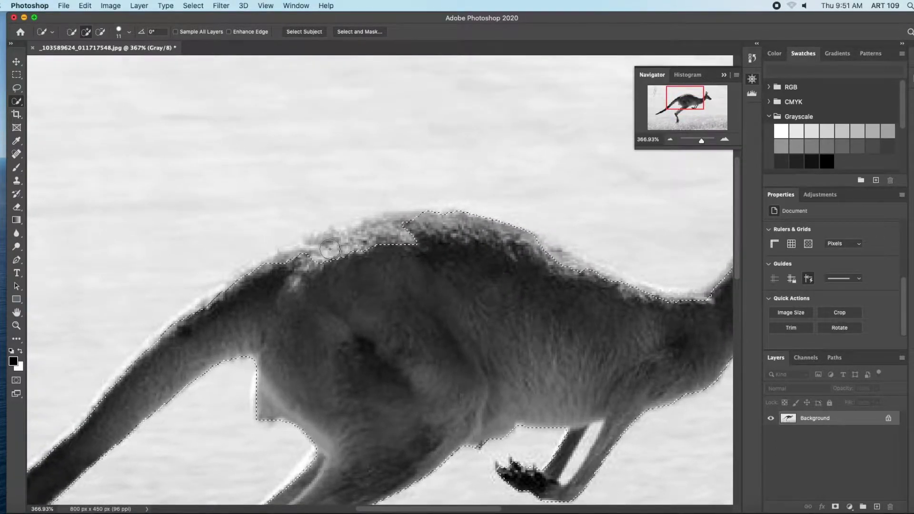
pyautogui.click(331, 248)
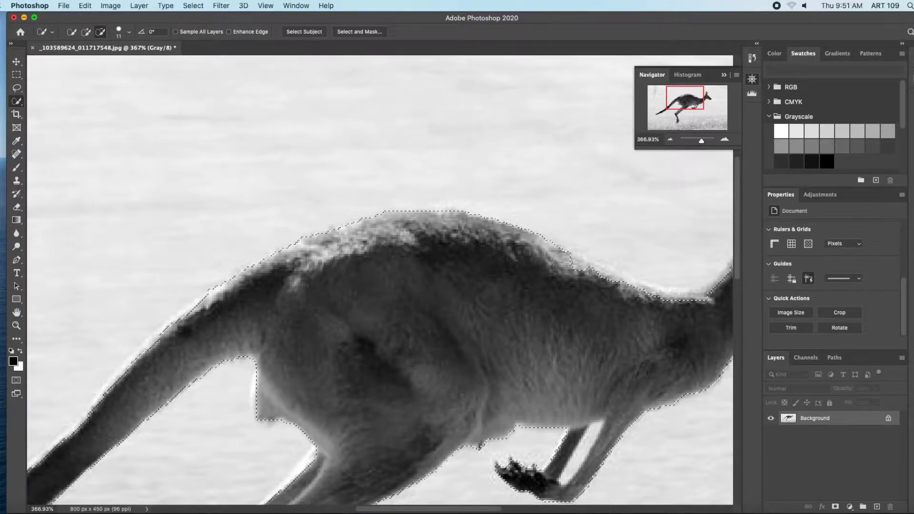
pyautogui.moveTo(667, 300); pyautogui.dragTo(714, 302)
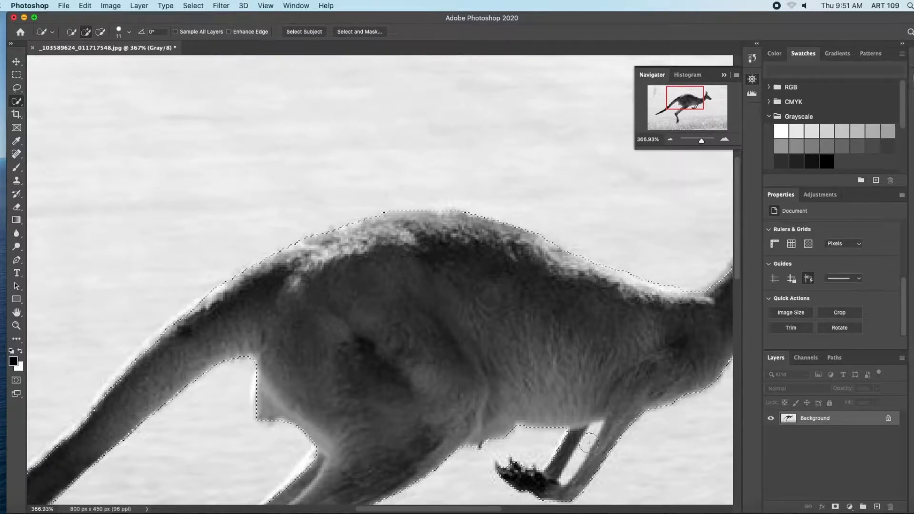
pyautogui.press('alt')
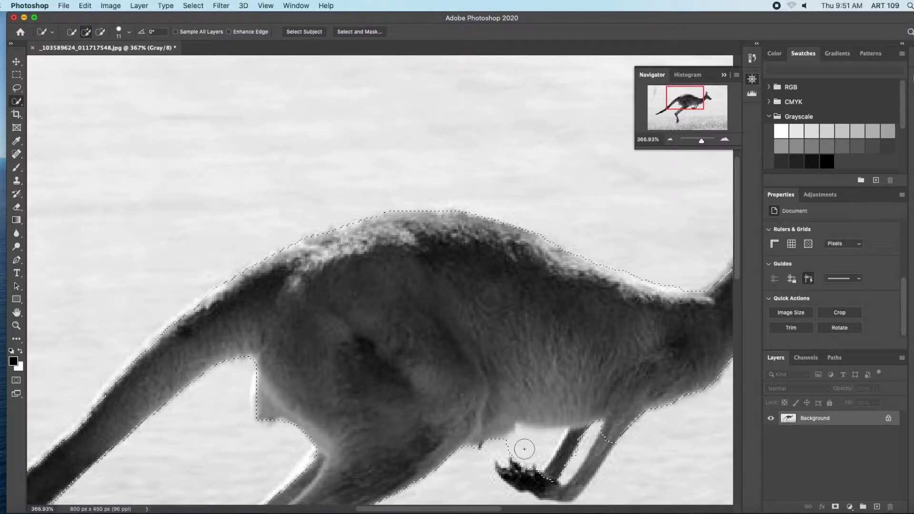
pyautogui.press('alt')
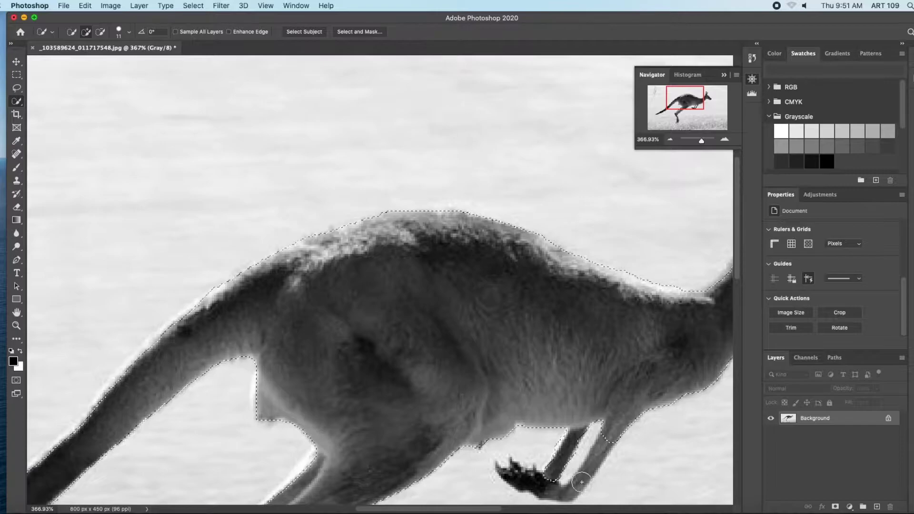
# Set the selection brush size to 13 px and subtract the kangaroo's thin front ear from the background selection.
pyautogui.moveTo(642, 359); pyautogui.dragTo(404, 414)
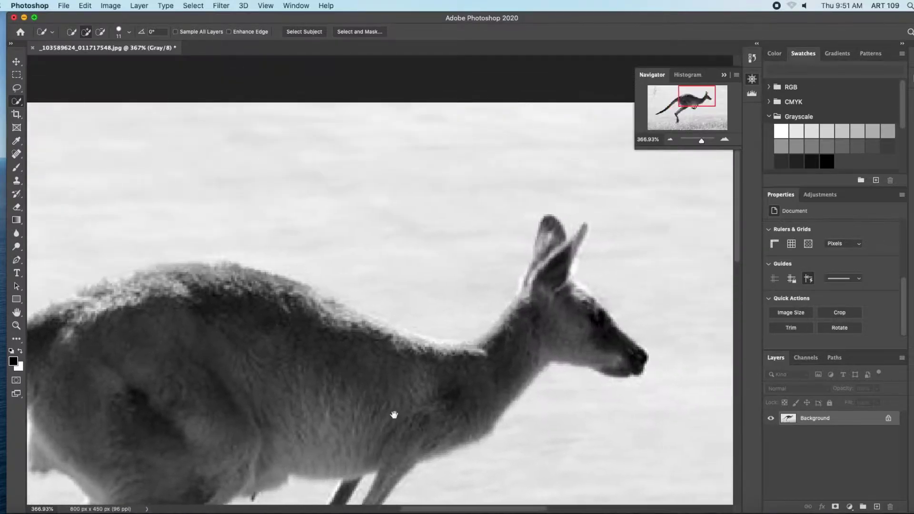
pyautogui.click(471, 243)
pyautogui.press('alt')
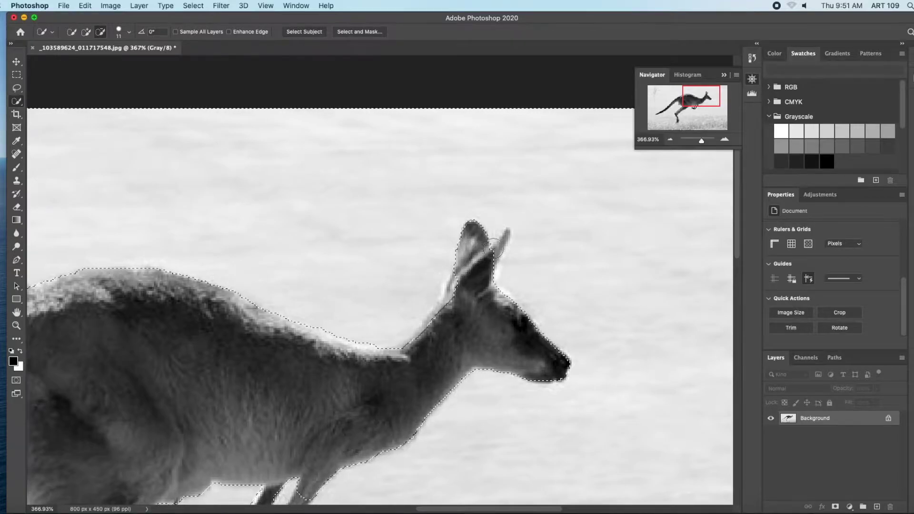
pyautogui.rightClick(502, 242)
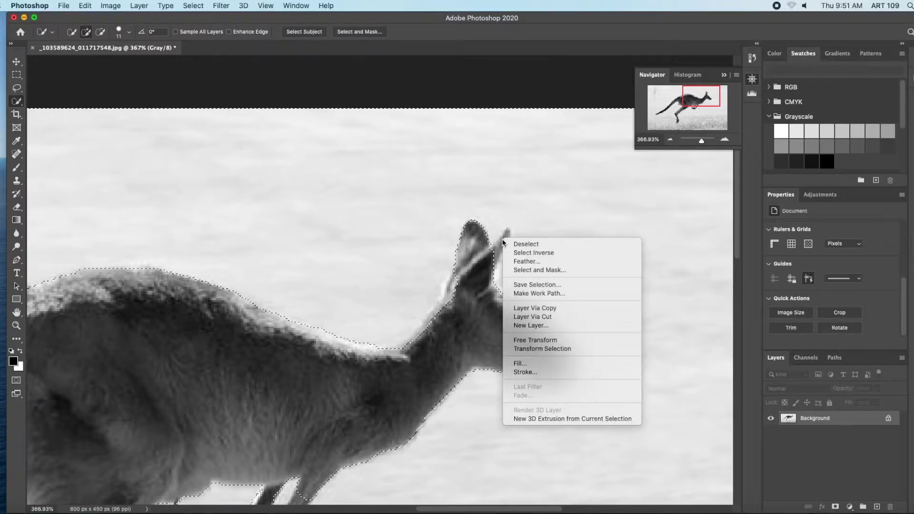
pyautogui.click(454, 226)
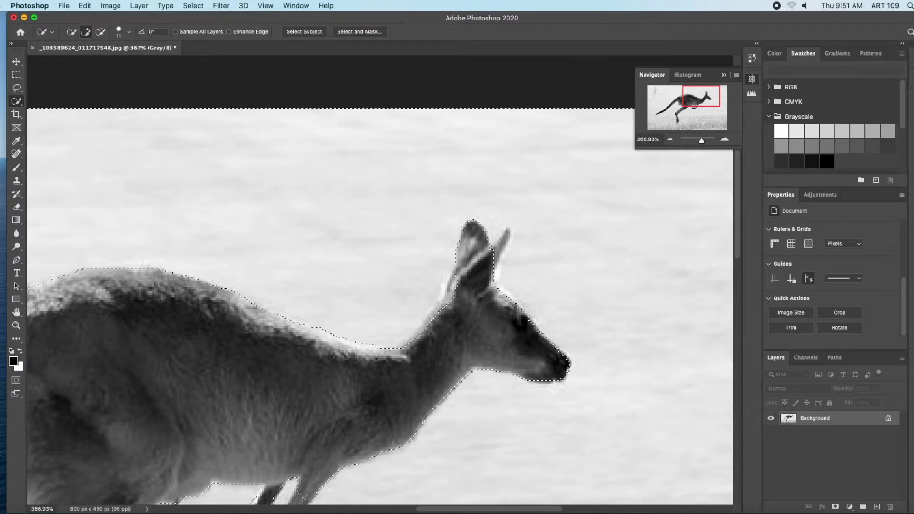
pyautogui.click(129, 32)
pyautogui.moveTo(75, 61); pyautogui.dragTo(77, 60)
pyautogui.press('alt')
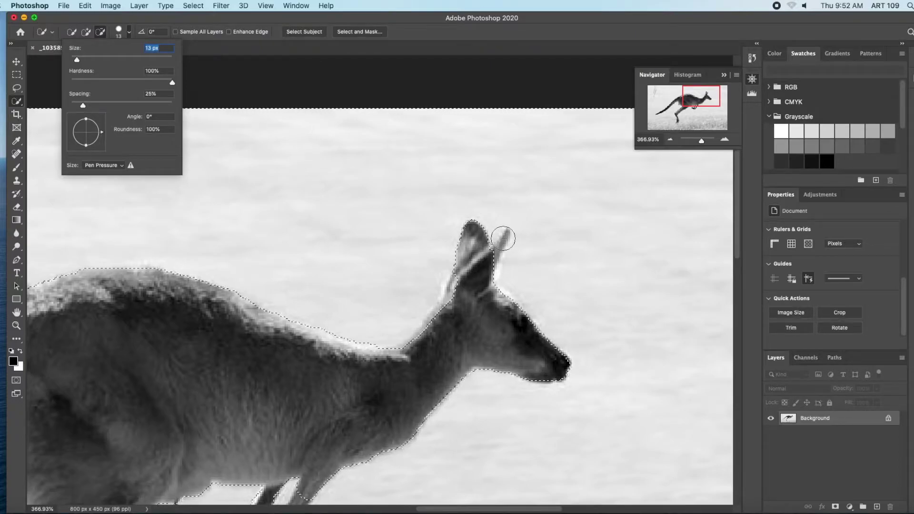
pyautogui.moveTo(504, 238); pyautogui.dragTo(515, 241)
pyautogui.press('alt')
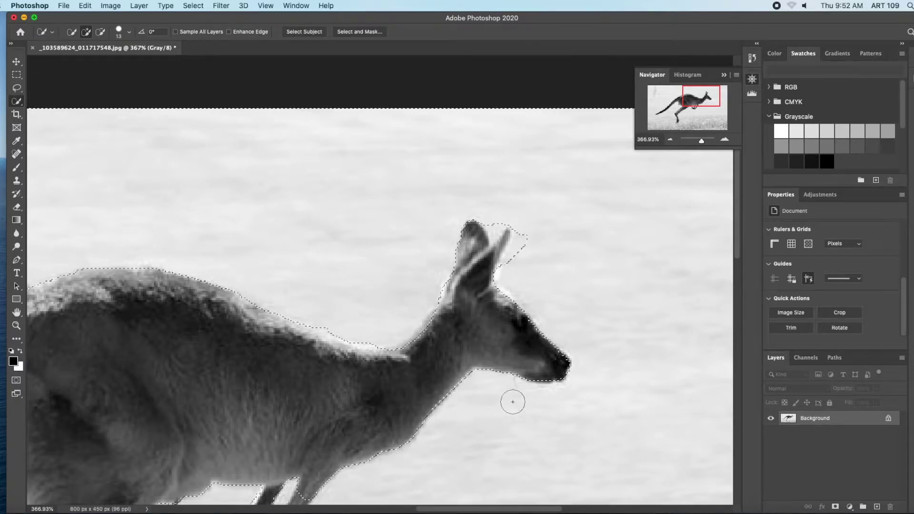
# Turn on Quick Mask mode for the background selection and choose the Brush tool, undoing a test dab beside the front legs.
pyautogui.moveTo(336, 394); pyautogui.dragTo(526, 210)
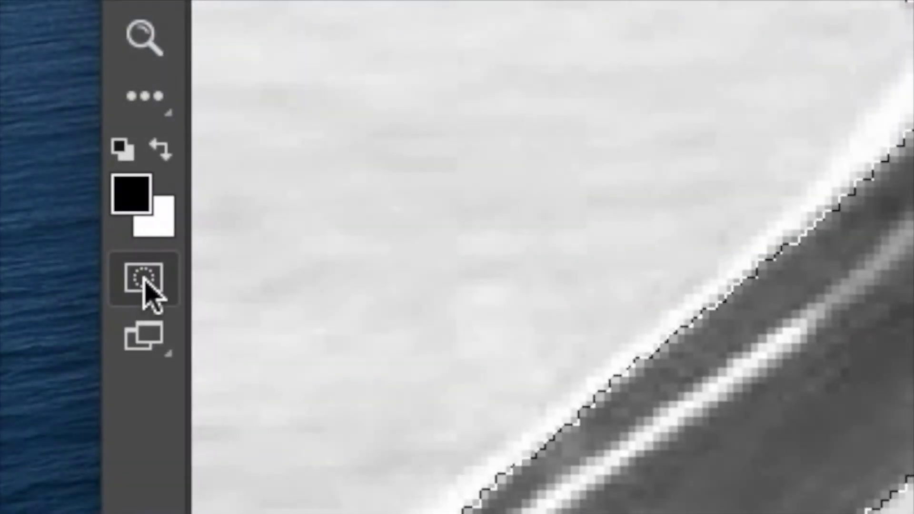
pyautogui.click(145, 281)
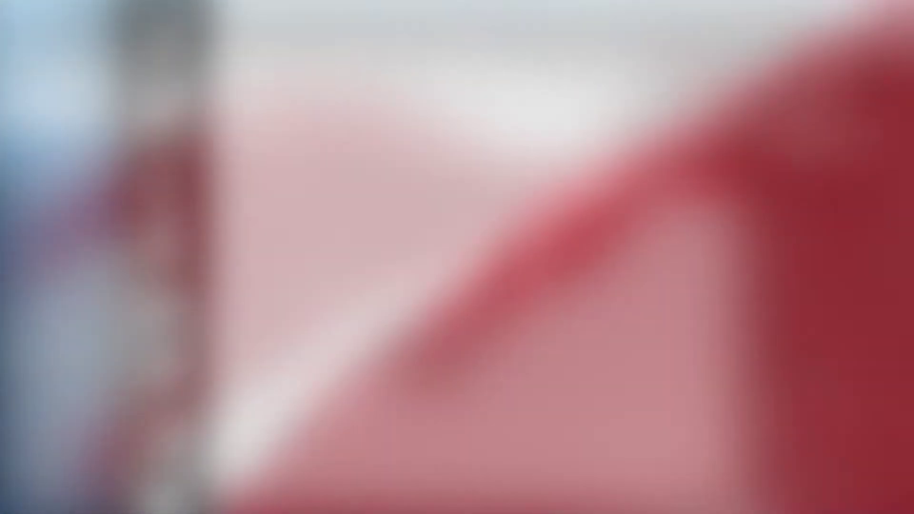
pyautogui.click(15, 170)
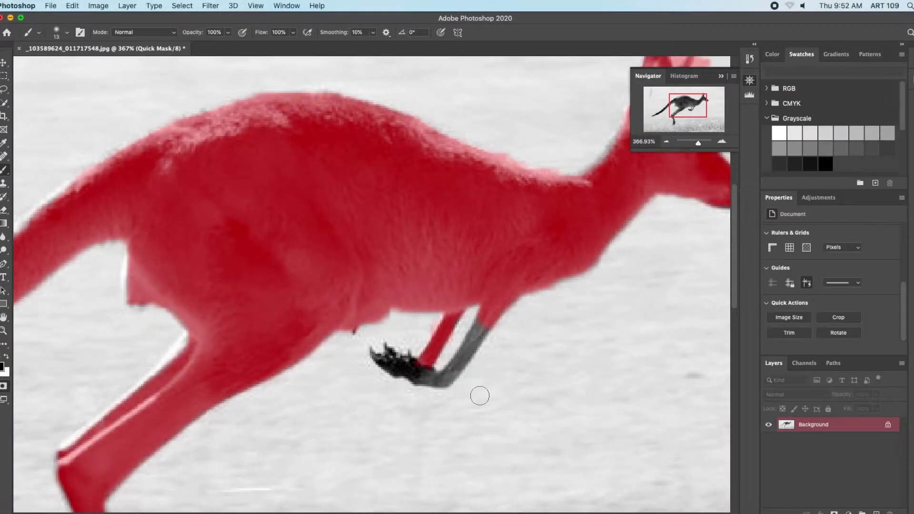
pyautogui.click(516, 410)
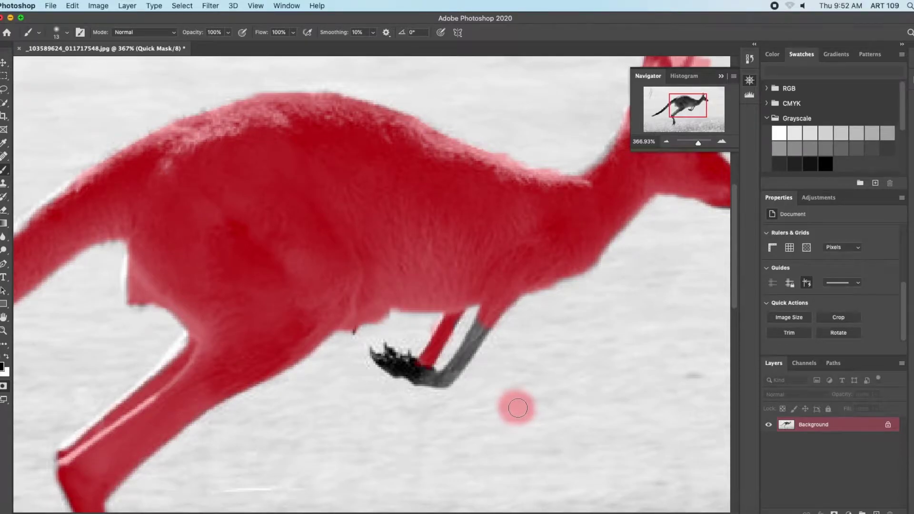
pyautogui.press('super+z')
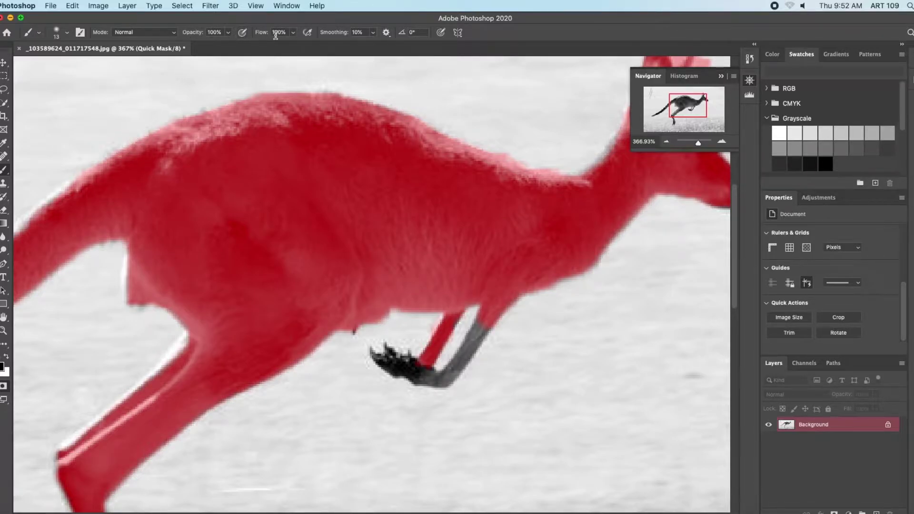
# Set the brush smoothing to 0% and hardness to 100%, undoing the test dab painted on the background.
pyautogui.click(374, 36)
pyautogui.moveTo(373, 45); pyautogui.dragTo(367, 44)
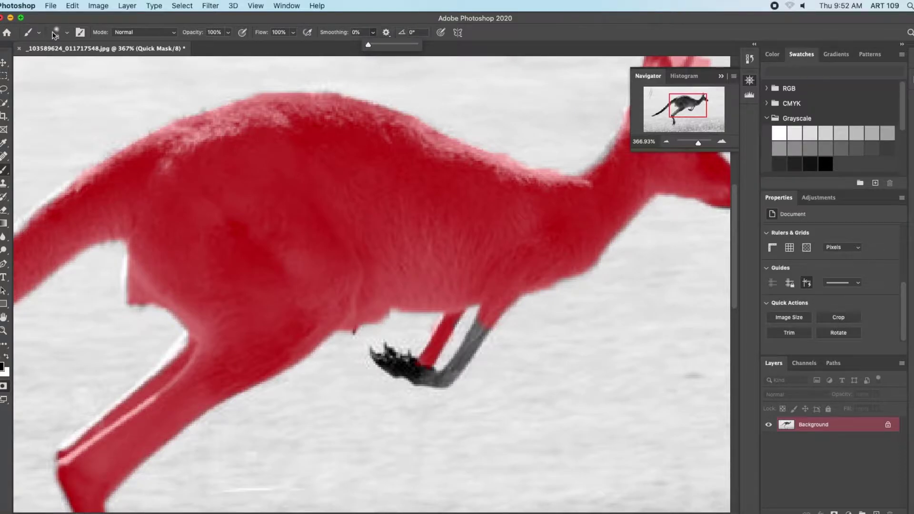
pyautogui.click(67, 35)
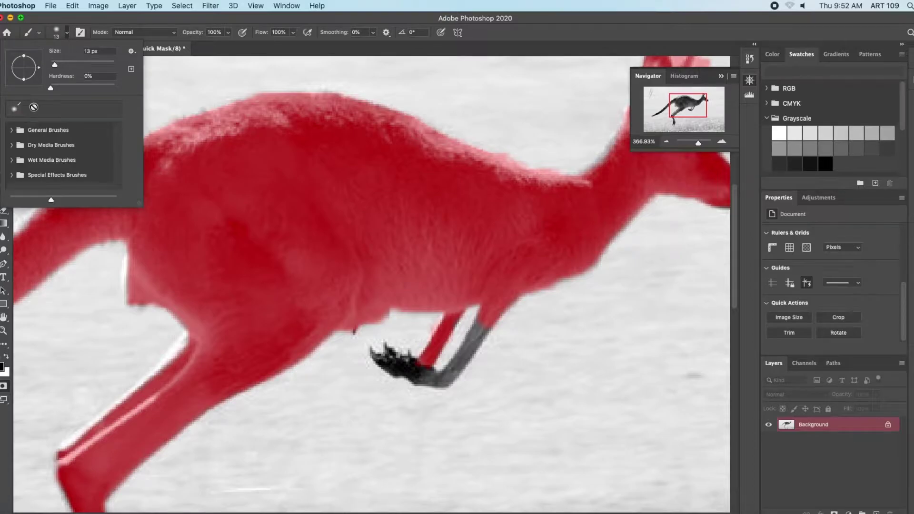
pyautogui.moveTo(52, 89); pyautogui.dragTo(124, 90)
pyautogui.click(545, 376)
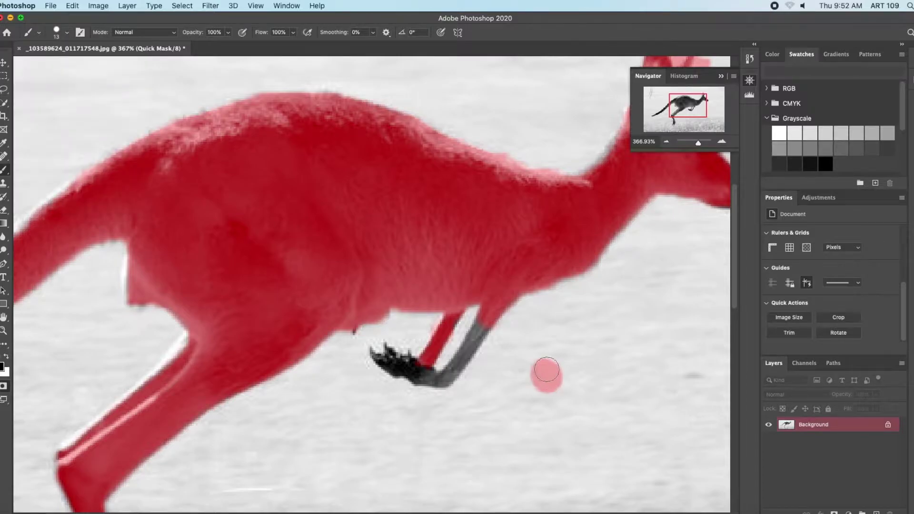
pyautogui.moveTo(545, 374); pyautogui.dragTo(548, 381)
pyautogui.press('super+z')
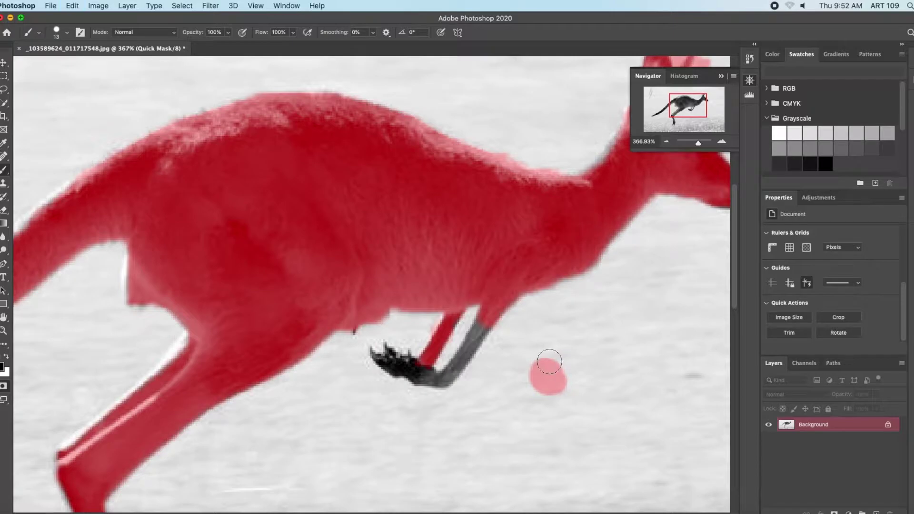
pyautogui.press('super+z')
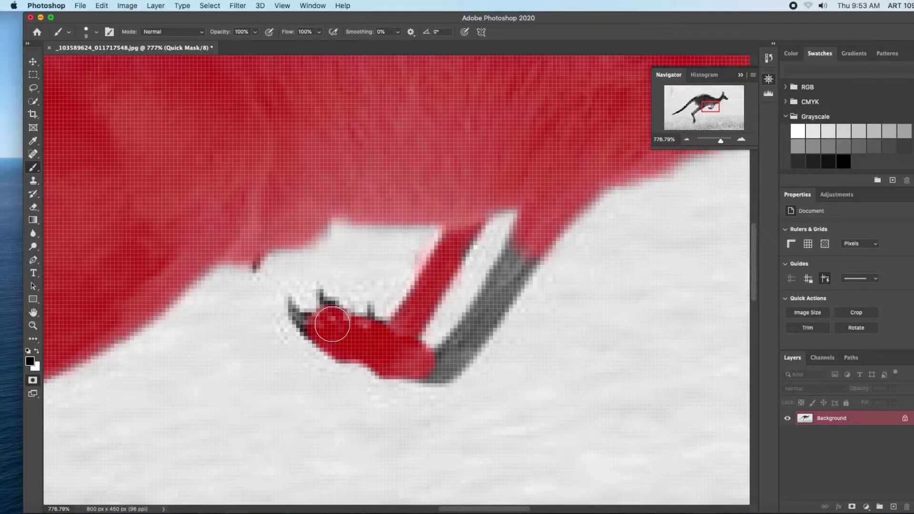
# Paint the mask over the unmasked front leg, reduce the brush to 3 px and mask the claws of the front paw.
pyautogui.moveTo(519, 269)
pyautogui.mouseDown()
pyautogui.moveTo(510, 262)
pyautogui.moveTo(483, 317)
pyautogui.moveTo(441, 366)
pyautogui.moveTo(433, 363)
pyautogui.moveTo(463, 344)
pyautogui.mouseUp()
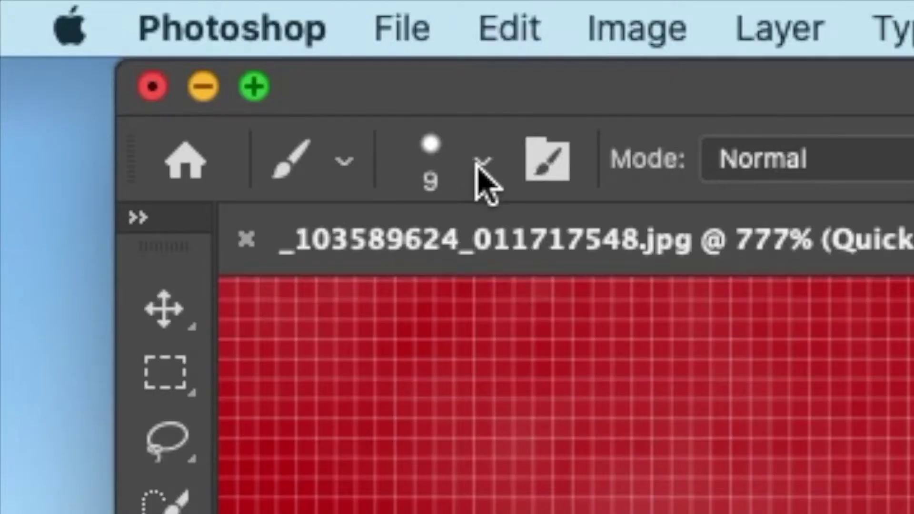
pyautogui.click(96, 33)
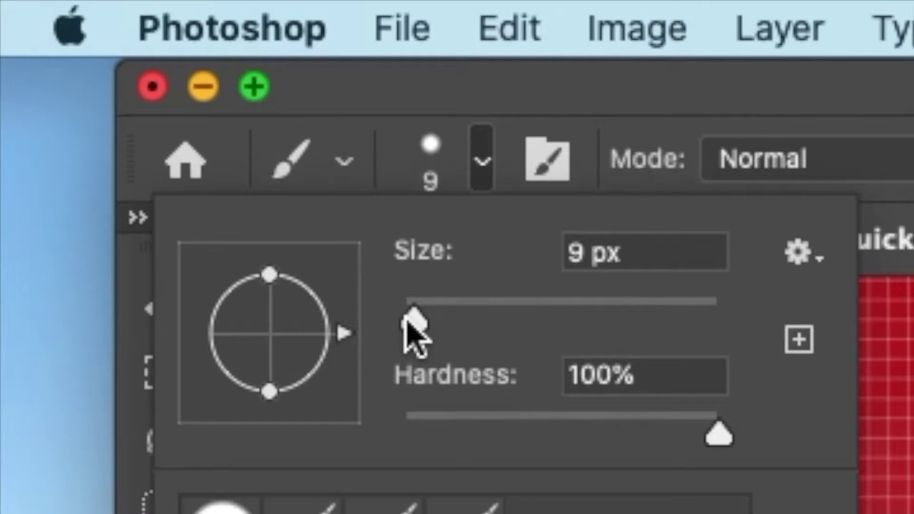
pyautogui.moveTo(415, 333); pyautogui.dragTo(410, 327)
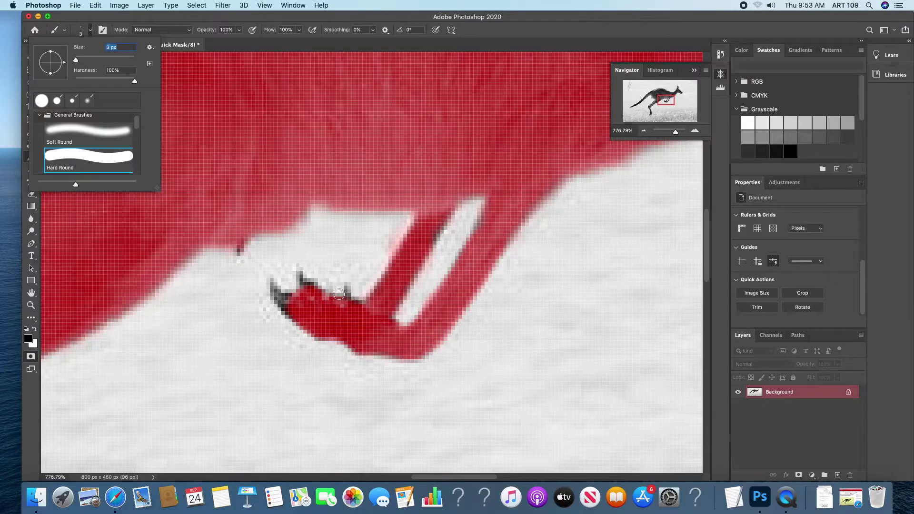
pyautogui.press('Return')
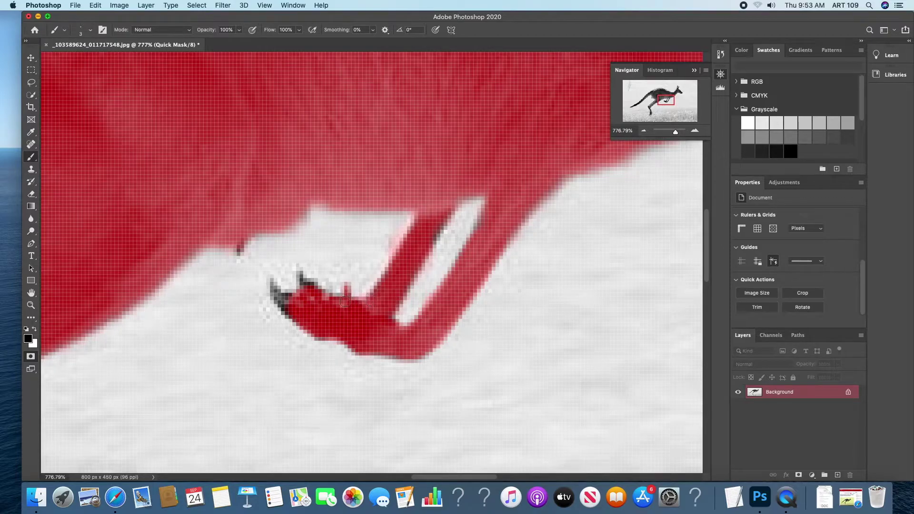
pyautogui.moveTo(308, 289)
pyautogui.mouseDown()
pyautogui.moveTo(297, 271)
pyautogui.moveTo(317, 294)
pyautogui.moveTo(298, 299)
pyautogui.moveTo(271, 283)
pyautogui.moveTo(279, 308)
pyautogui.mouseUp()
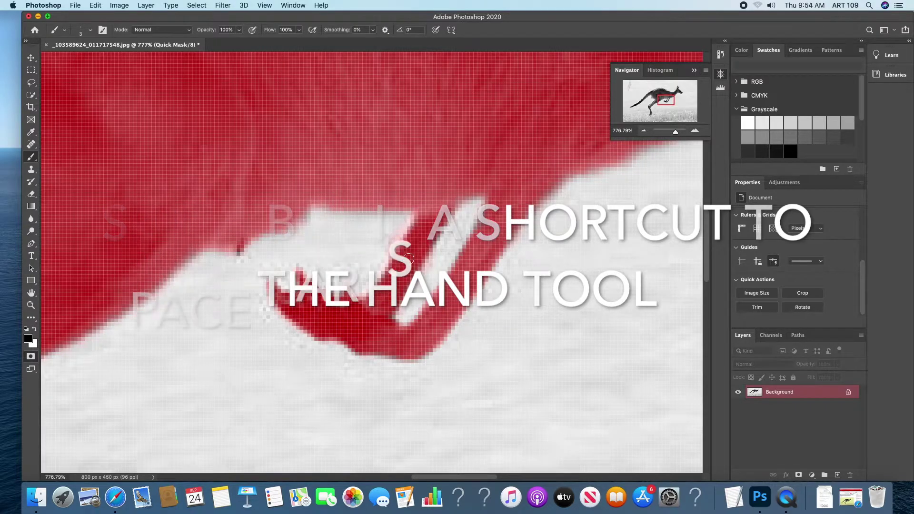
# Switch the painting color to white and erase the excess mask around the kangaroo's thin front ear.
pyautogui.press('space')
pyautogui.moveTo(478, 260); pyautogui.dragTo(195, 259)
pyautogui.moveTo(571, 81); pyautogui.dragTo(283, 426)
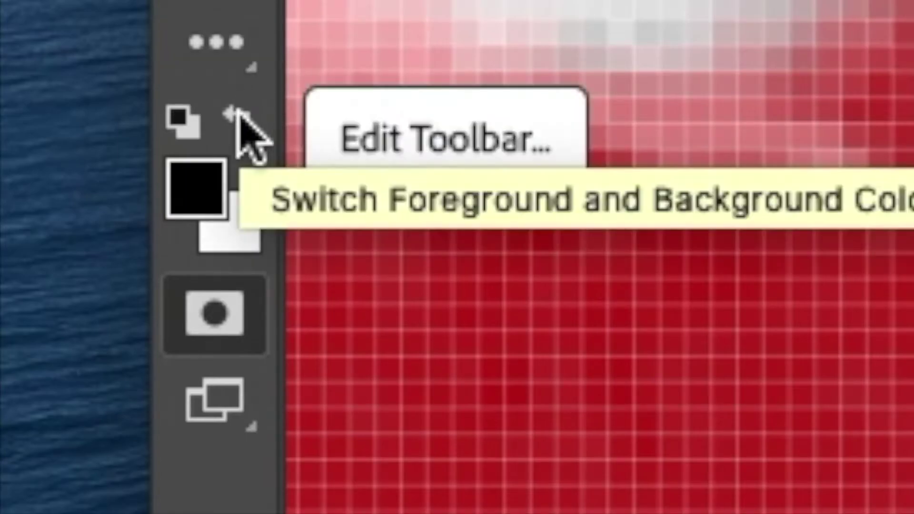
pyautogui.click(238, 120)
pyautogui.moveTo(351, 83)
pyautogui.mouseDown()
pyautogui.moveTo(308, 165)
pyautogui.moveTo(360, 93)
pyautogui.moveTo(336, 137)
pyautogui.moveTo(348, 103)
pyautogui.moveTo(336, 123)
pyautogui.mouseUp()
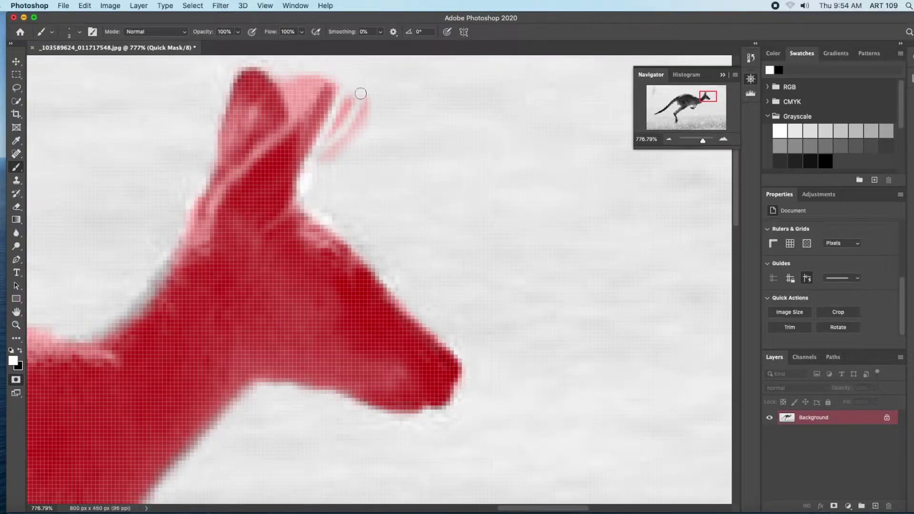
pyautogui.moveTo(343, 82)
pyautogui.mouseDown()
pyautogui.moveTo(330, 178)
pyautogui.moveTo(339, 160)
pyautogui.moveTo(332, 157)
pyautogui.moveTo(376, 97)
pyautogui.moveTo(358, 125)
pyautogui.moveTo(374, 104)
pyautogui.mouseUp()
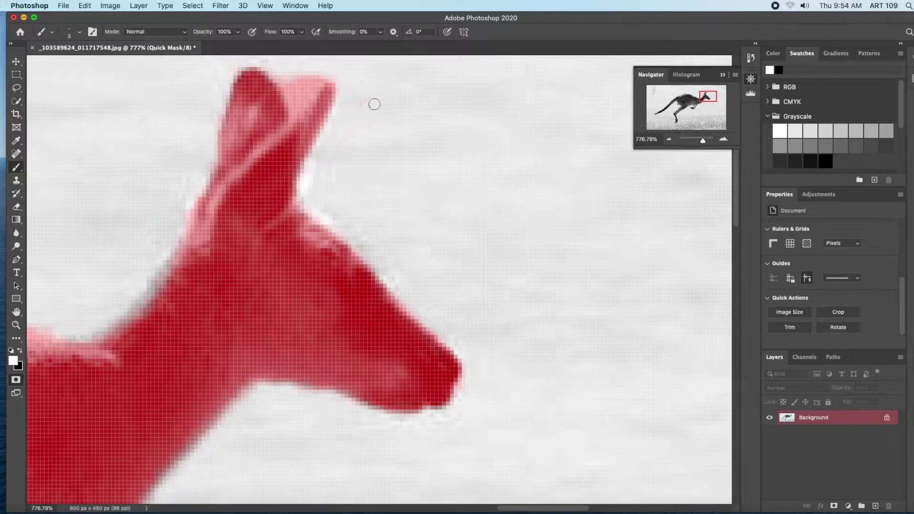
pyautogui.moveTo(324, 79)
pyautogui.mouseDown()
pyautogui.moveTo(296, 113)
pyautogui.moveTo(286, 82)
pyautogui.moveTo(291, 90)
pyautogui.moveTo(316, 72)
pyautogui.moveTo(298, 76)
pyautogui.moveTo(313, 77)
pyautogui.mouseUp()
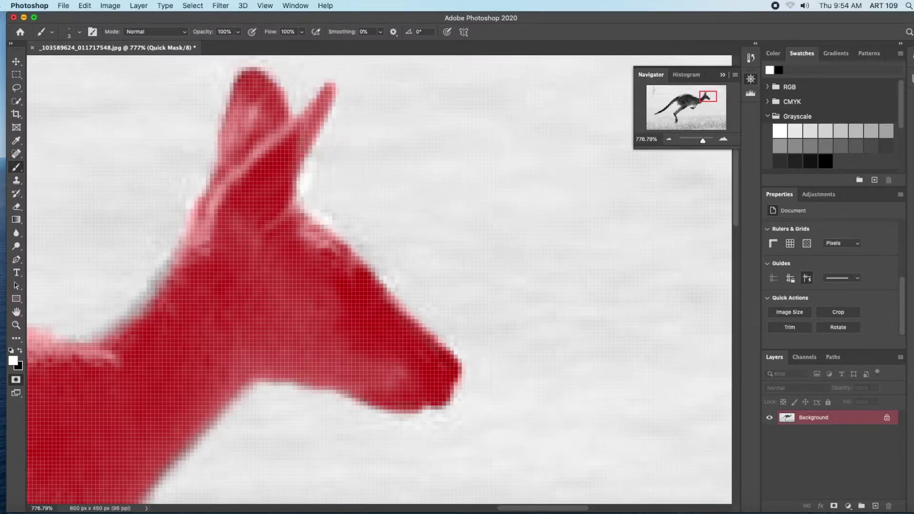
# Switch the painting color back to black and extend the mask over the uncovered edge of the kangaroo's nape and back.
pyautogui.moveTo(199, 336); pyautogui.dragTo(312, 333)
pyautogui.click(20, 352)
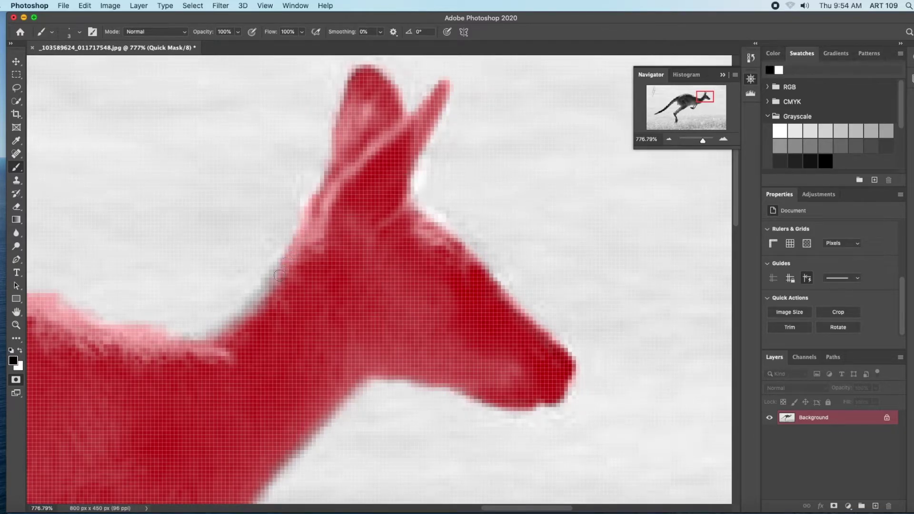
pyautogui.moveTo(194, 343); pyautogui.dragTo(266, 286)
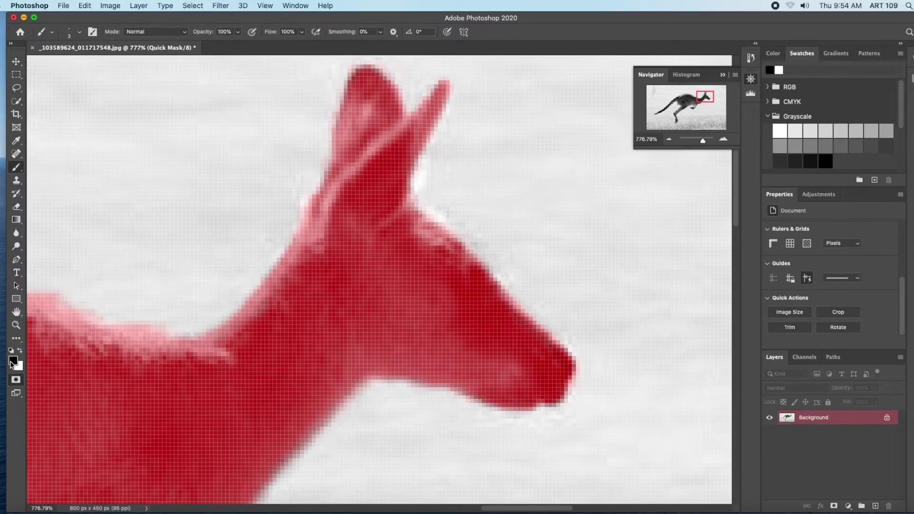
pyautogui.moveTo(127, 379); pyautogui.dragTo(428, 383)
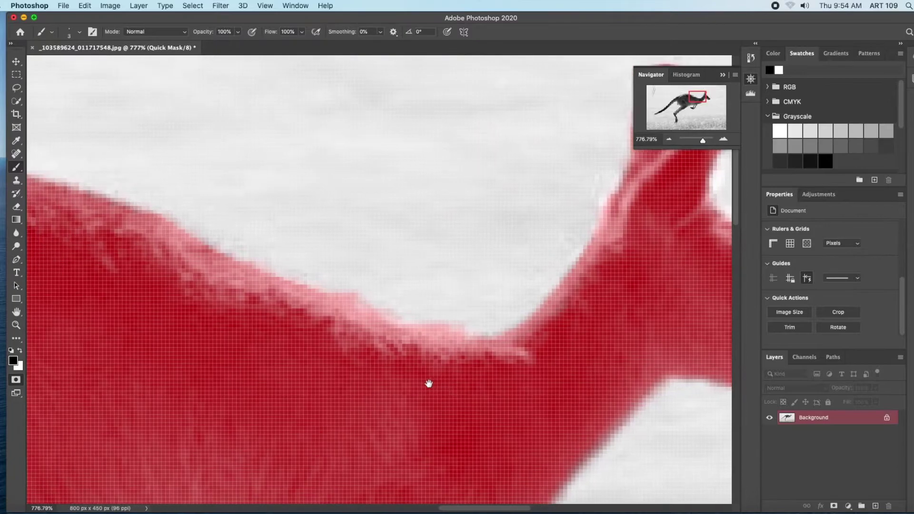
pyautogui.moveTo(251, 312); pyautogui.dragTo(479, 362)
pyautogui.moveTo(185, 261)
pyautogui.mouseDown()
pyautogui.moveTo(193, 147)
pyautogui.moveTo(241, 139)
pyautogui.mouseUp()
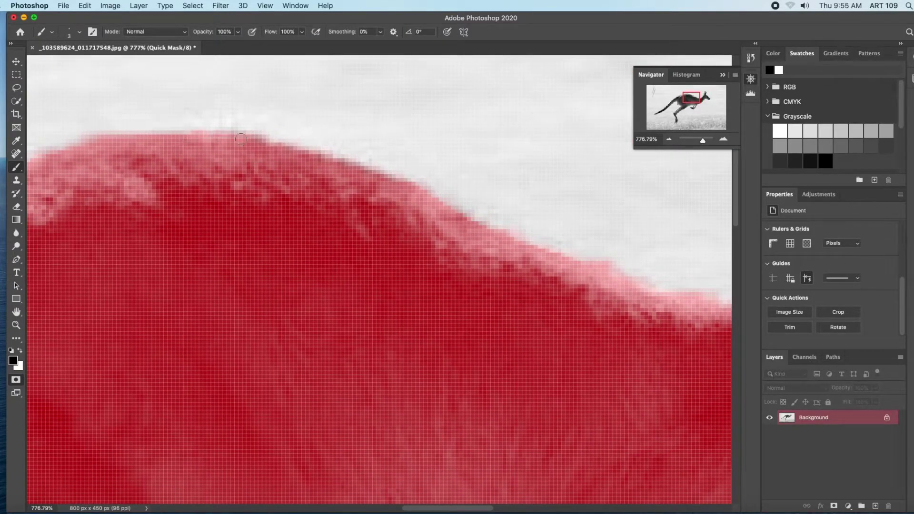
# Paint the mask over the uncovered tip of the kangaroo's tail.
pyautogui.moveTo(212, 370); pyautogui.dragTo(363, 265)
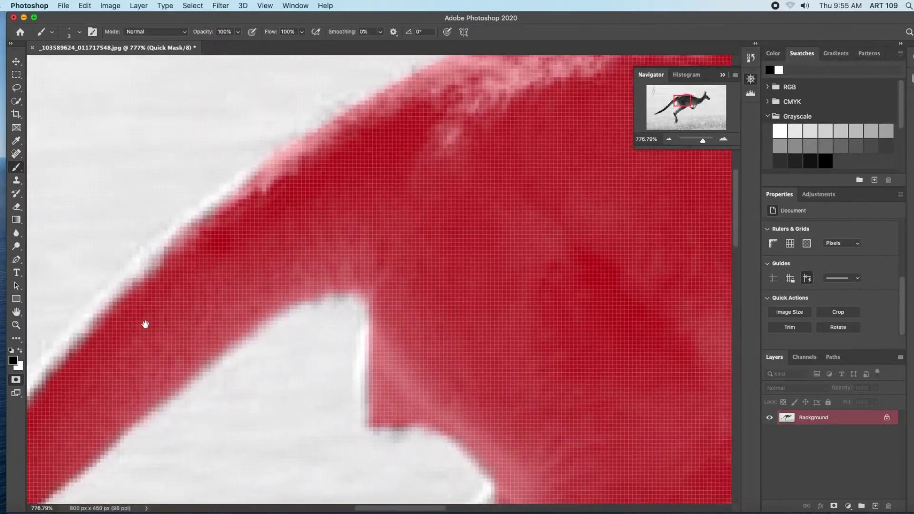
pyautogui.moveTo(145, 322); pyautogui.dragTo(306, 145)
pyautogui.moveTo(118, 400); pyautogui.dragTo(370, 196)
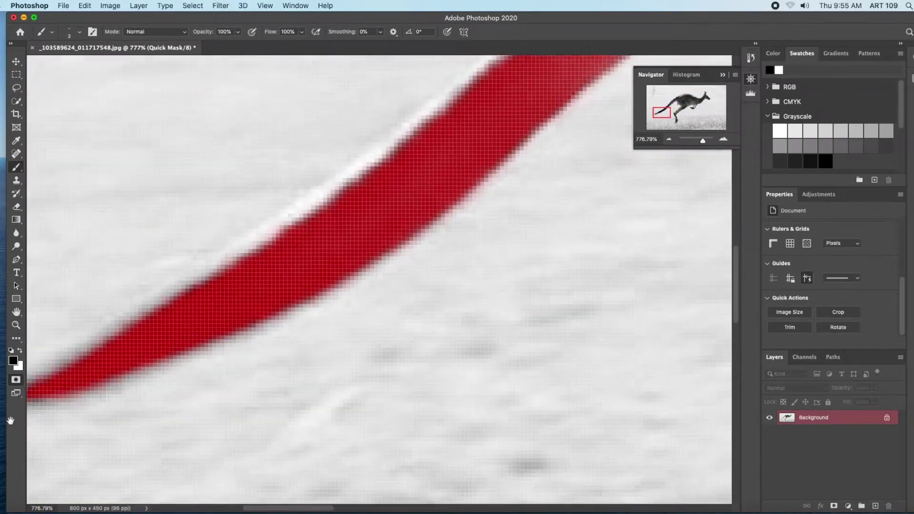
pyautogui.moveTo(46, 413); pyautogui.dragTo(259, 288)
pyautogui.moveTo(98, 344); pyautogui.dragTo(144, 340)
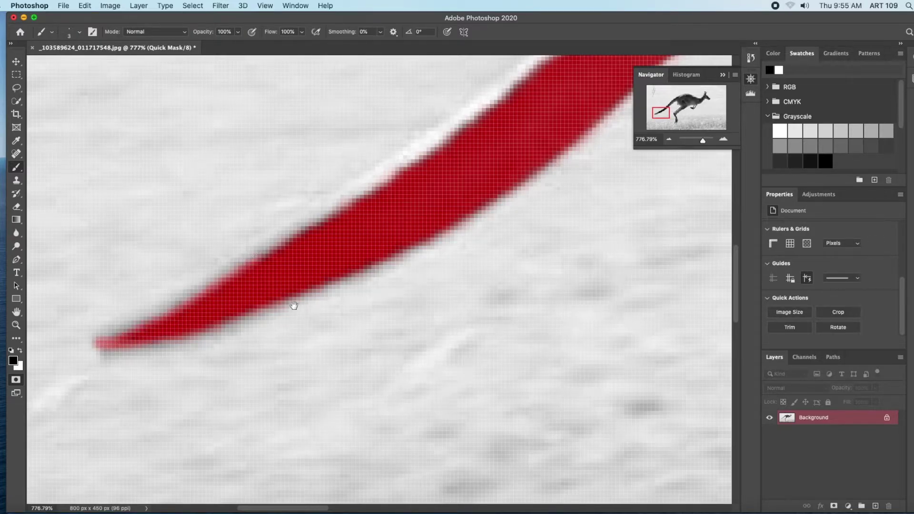
# Paint the mask over the uncovered edges of the kangaroo's hind leg, heel and foot, including the protruding rear toe.
pyautogui.moveTo(324, 316); pyautogui.dragTo(43, 227)
pyautogui.moveTo(567, 172)
pyautogui.mouseDown()
pyautogui.moveTo(561, 196)
pyautogui.moveTo(570, 208)
pyautogui.moveTo(573, 201)
pyautogui.moveTo(561, 228)
pyautogui.moveTo(577, 260)
pyautogui.mouseUp()
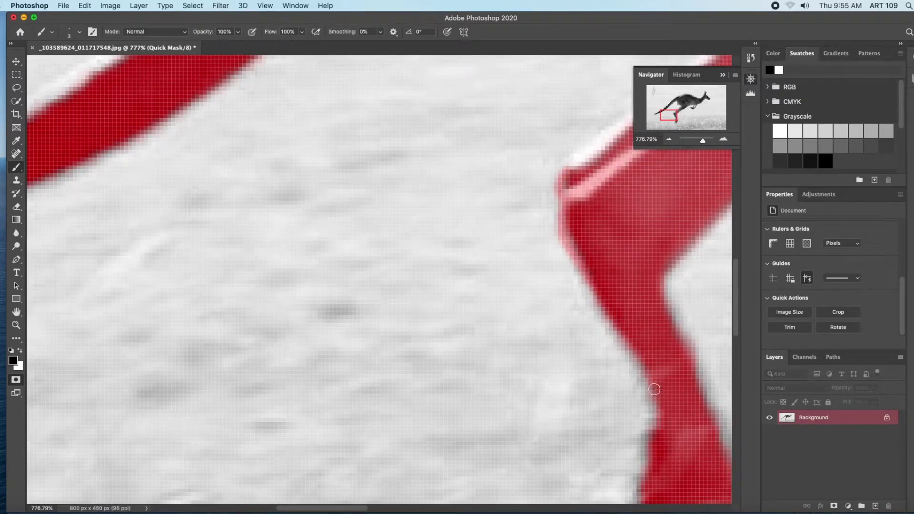
pyautogui.moveTo(642, 418); pyautogui.dragTo(397, 189)
pyautogui.moveTo(464, 293); pyautogui.dragTo(469, 261)
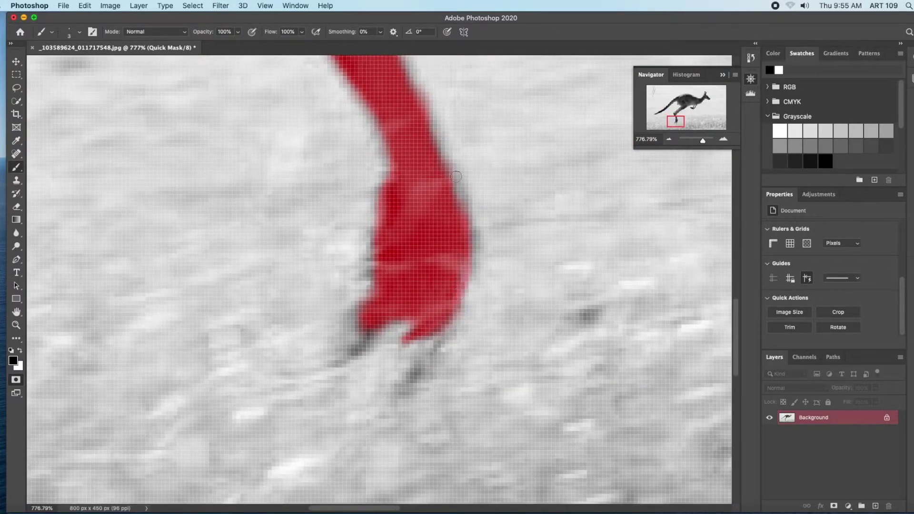
pyautogui.moveTo(462, 211)
pyautogui.mouseDown()
pyautogui.moveTo(467, 252)
pyautogui.moveTo(453, 307)
pyautogui.moveTo(411, 337)
pyautogui.moveTo(347, 357)
pyautogui.moveTo(376, 278)
pyautogui.moveTo(331, 354)
pyautogui.moveTo(354, 340)
pyautogui.mouseUp()
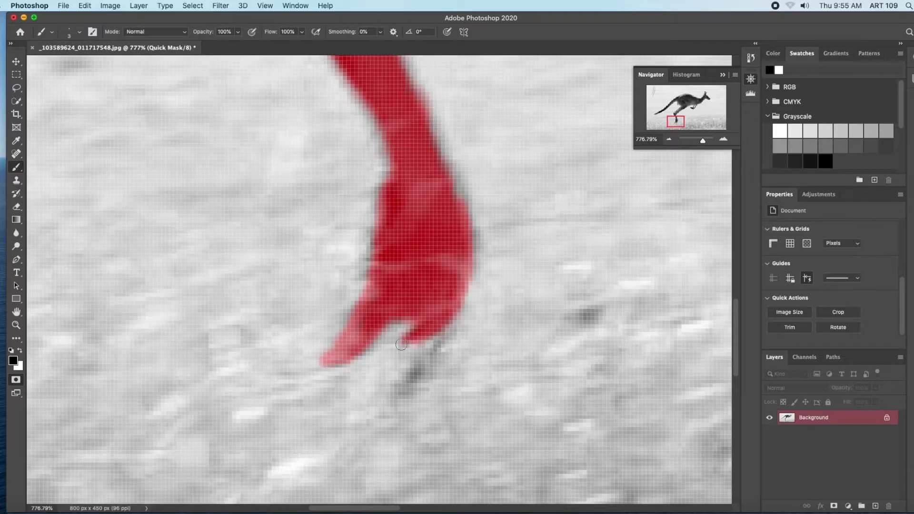
pyautogui.moveTo(446, 326)
pyautogui.mouseDown()
pyautogui.moveTo(469, 291)
pyautogui.moveTo(478, 240)
pyautogui.moveTo(454, 191)
pyautogui.mouseUp()
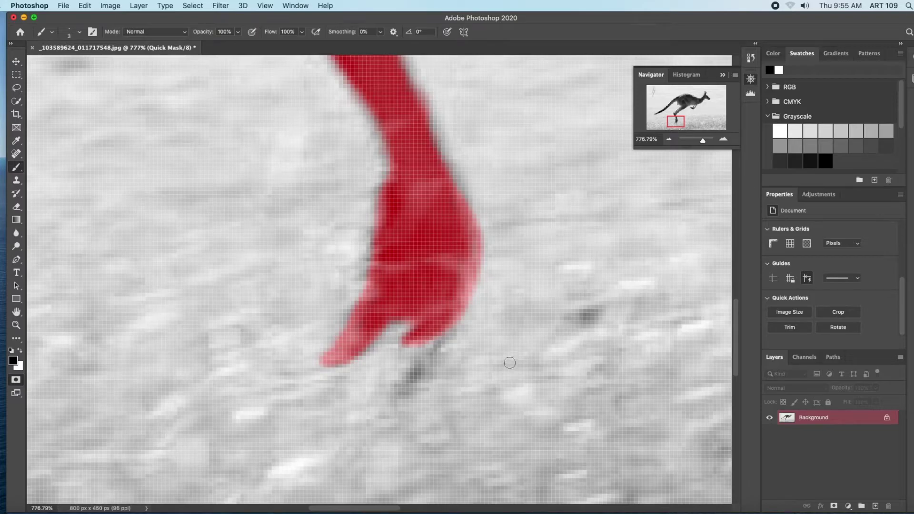
# Convert the quick mask back into a background selection and raise the selected background's brightness to 24.
pyautogui.moveTo(703, 146); pyautogui.dragTo(698, 142)
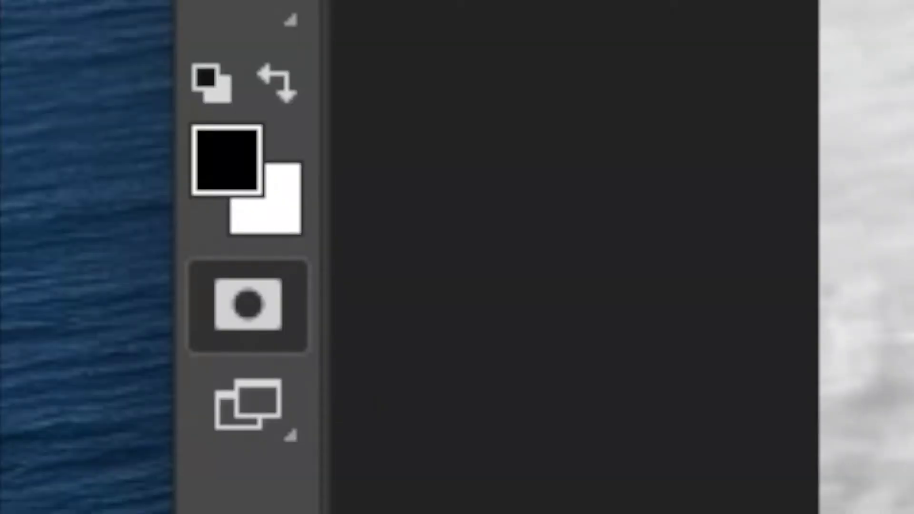
pyautogui.click(250, 305)
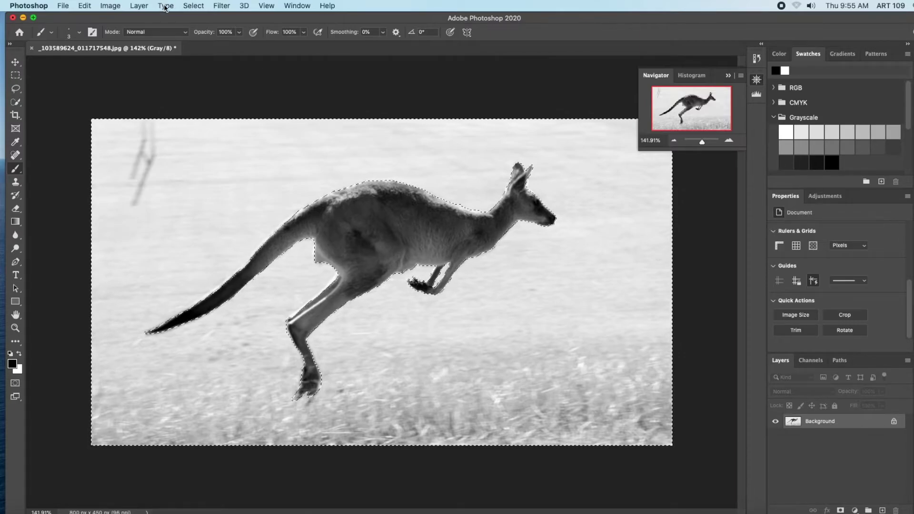
pyautogui.click(122, 6)
pyautogui.moveTo(125, 33)
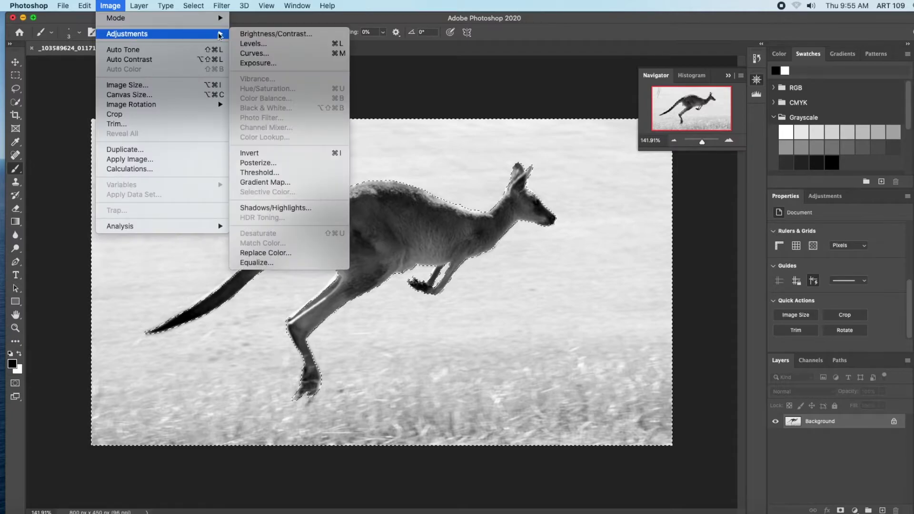
pyautogui.click(275, 34)
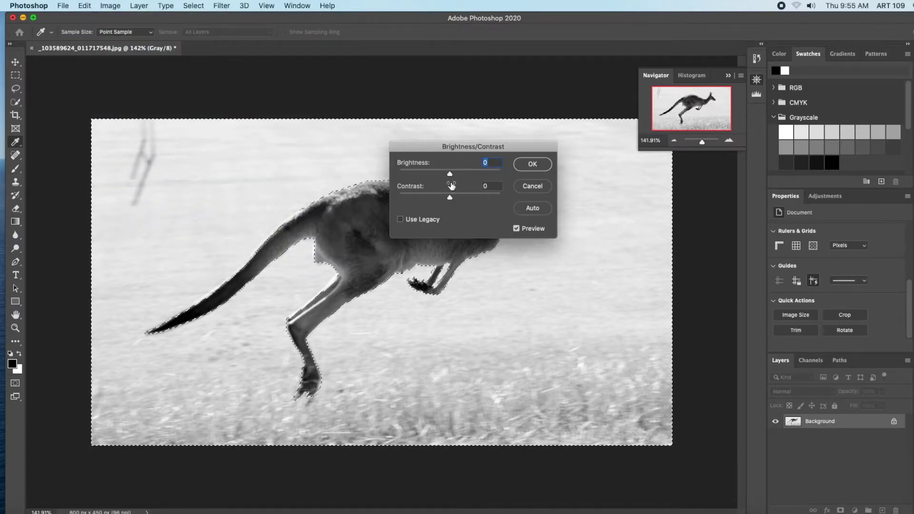
pyautogui.moveTo(454, 175)
pyautogui.mouseDown()
pyautogui.moveTo(485, 174)
pyautogui.moveTo(459, 172)
pyautogui.mouseUp()
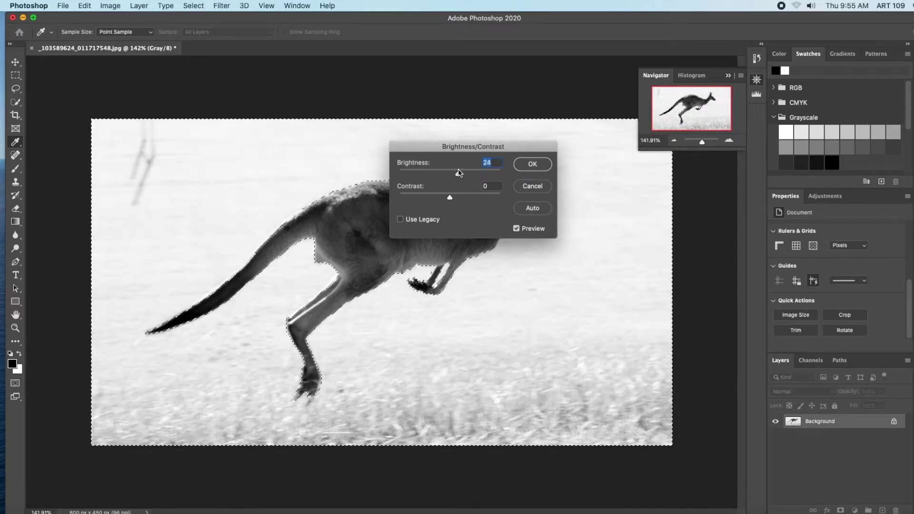
pyautogui.click(529, 164)
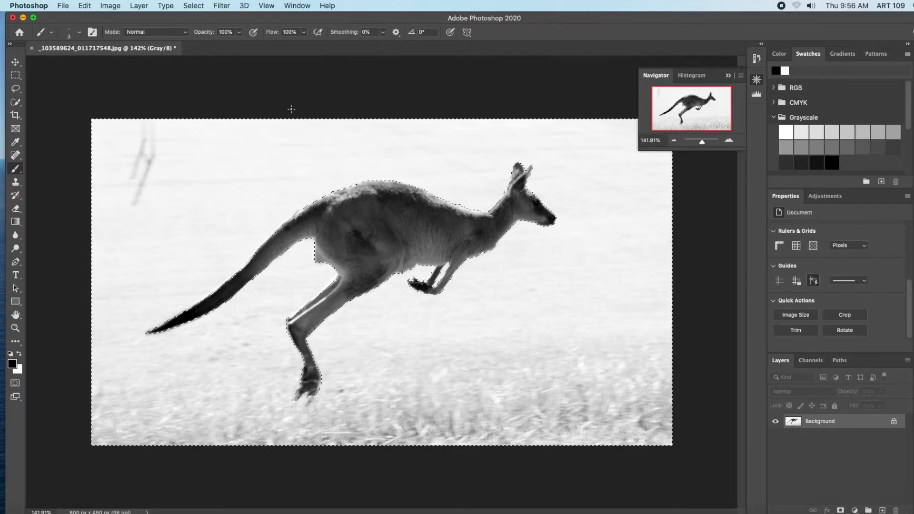
# Invert the selection to cover the kangaroo and fill it with black at 100% opacity in Normal mode.
pyautogui.click(193, 5)
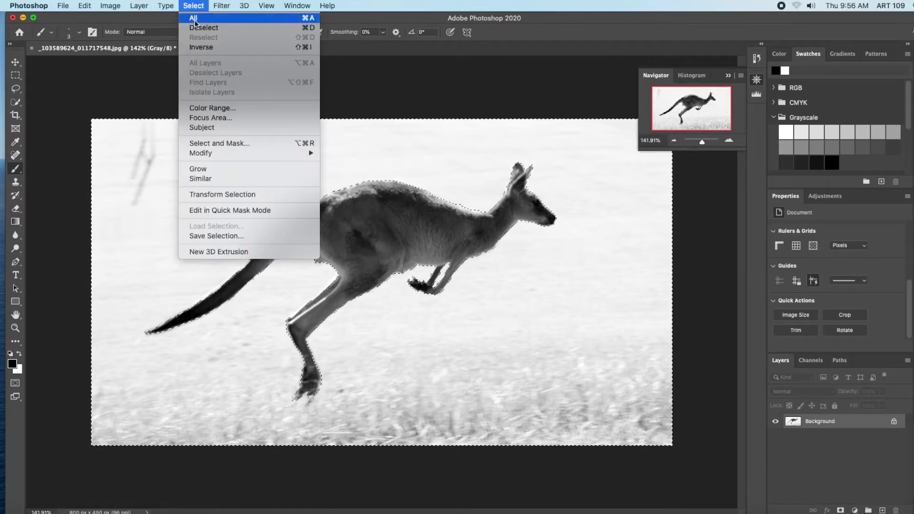
pyautogui.click(204, 47)
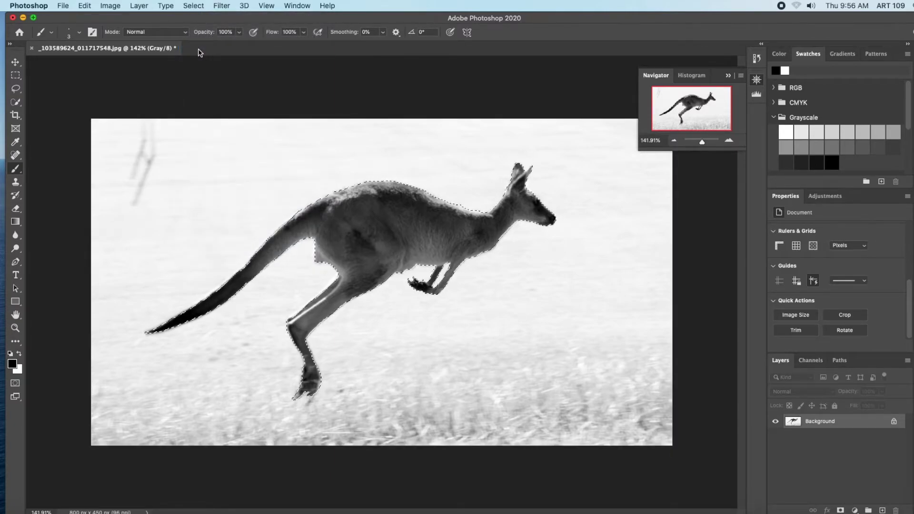
pyautogui.click(86, 6)
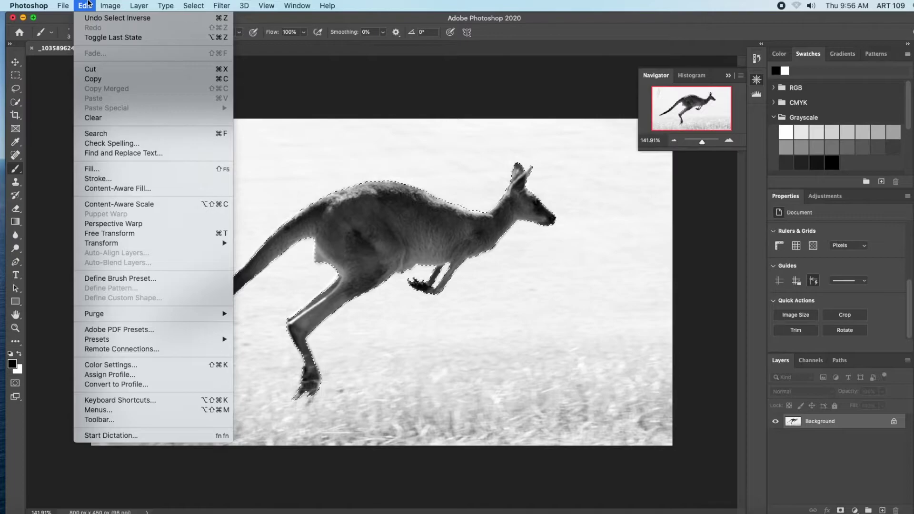
pyautogui.click(91, 170)
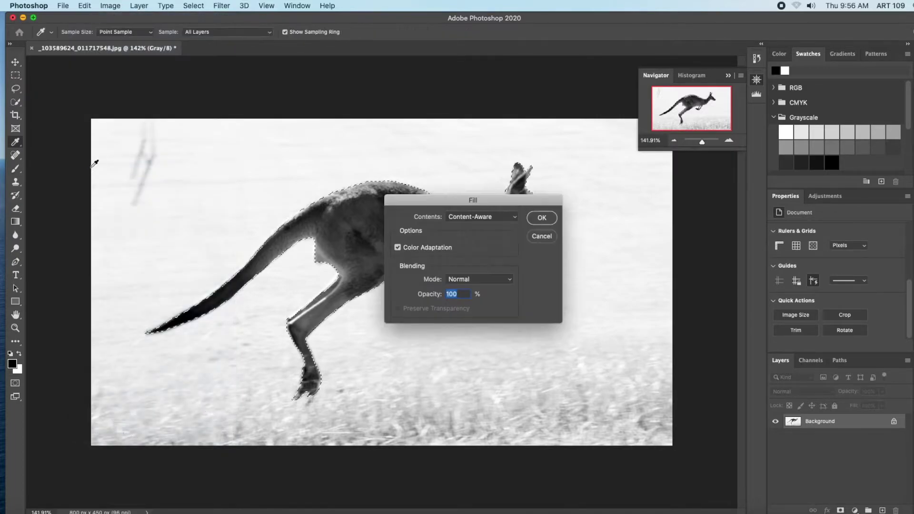
pyautogui.click(515, 217)
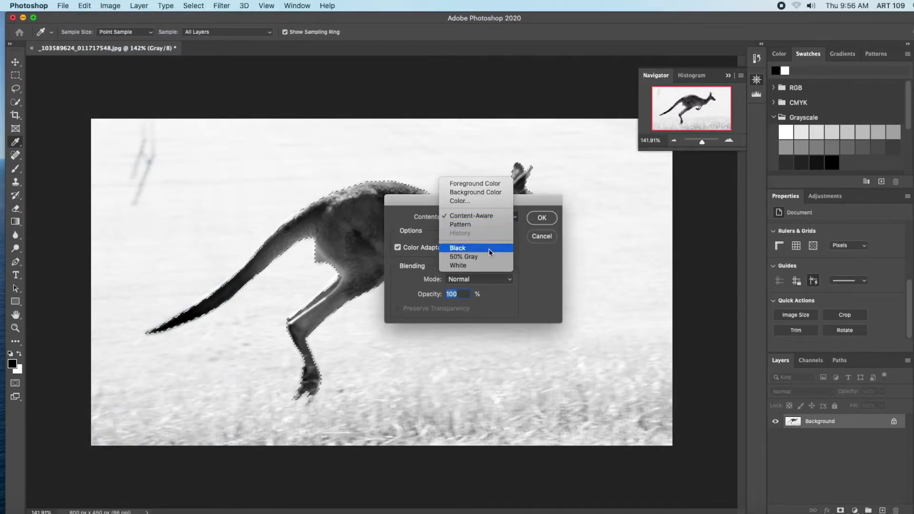
pyautogui.click(482, 248)
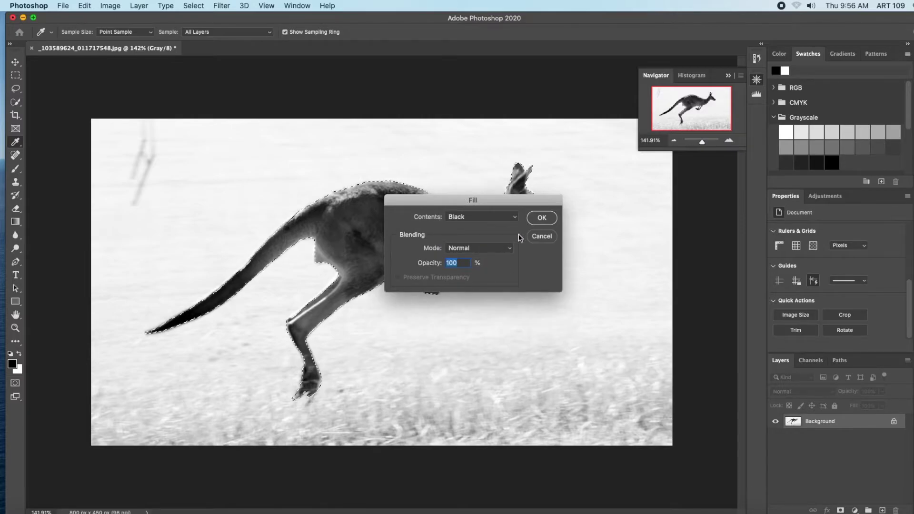
pyautogui.click(542, 218)
pyautogui.press('b')
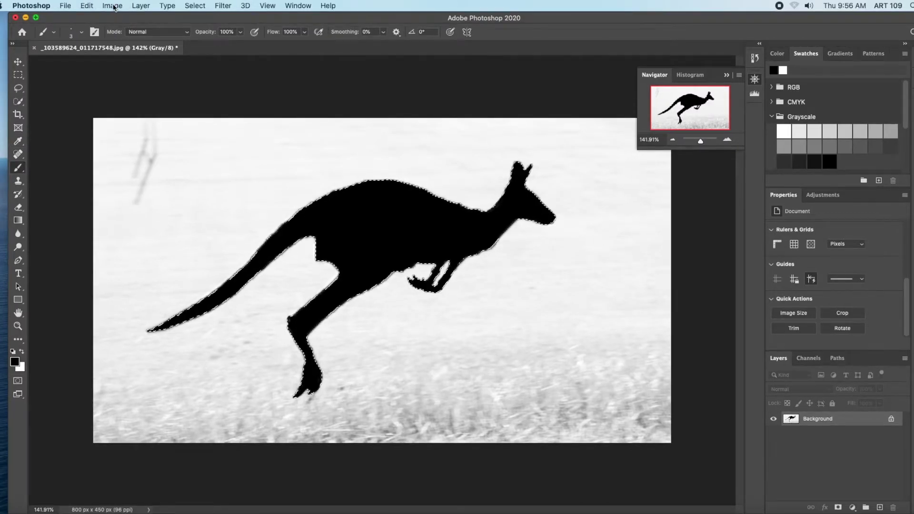
# Resize the canvas to 8 inches wide by 10 inches high, anchored at the top center, accepting the clipping.
pyautogui.click(114, 5)
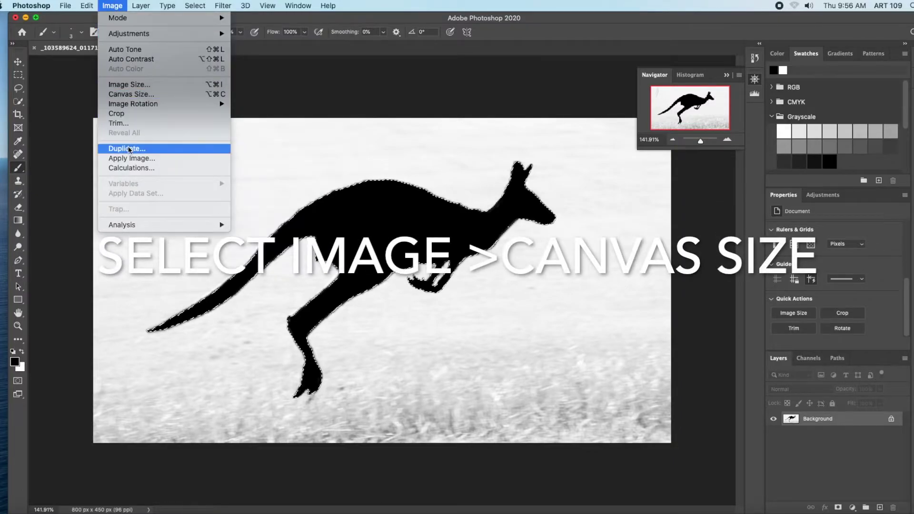
pyautogui.click(129, 94)
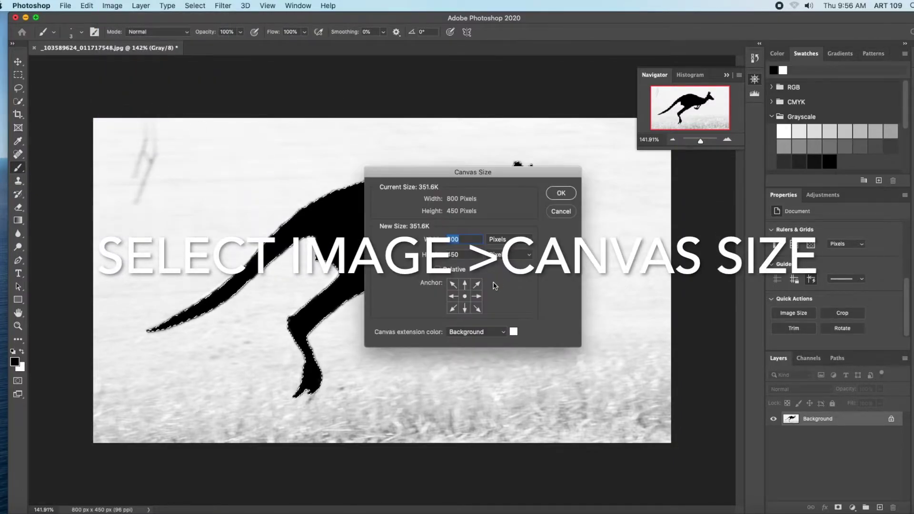
pyautogui.click(507, 239)
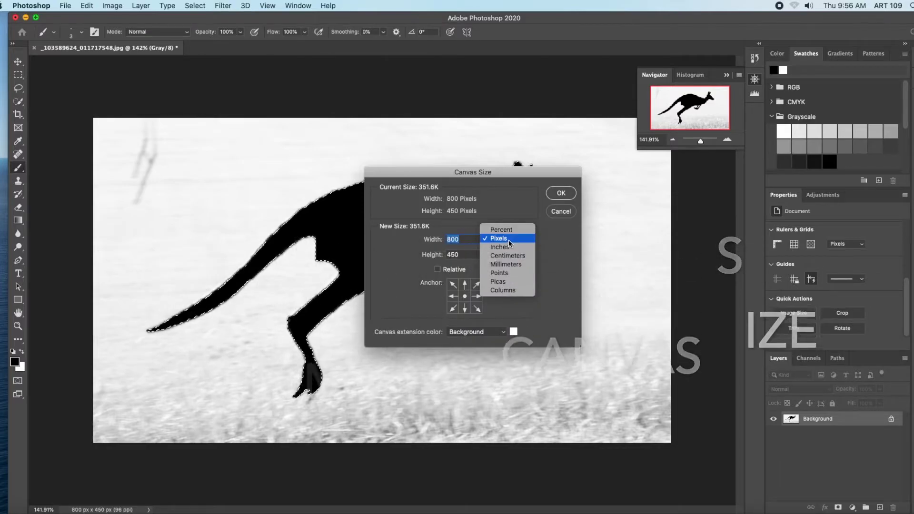
pyautogui.click(500, 246)
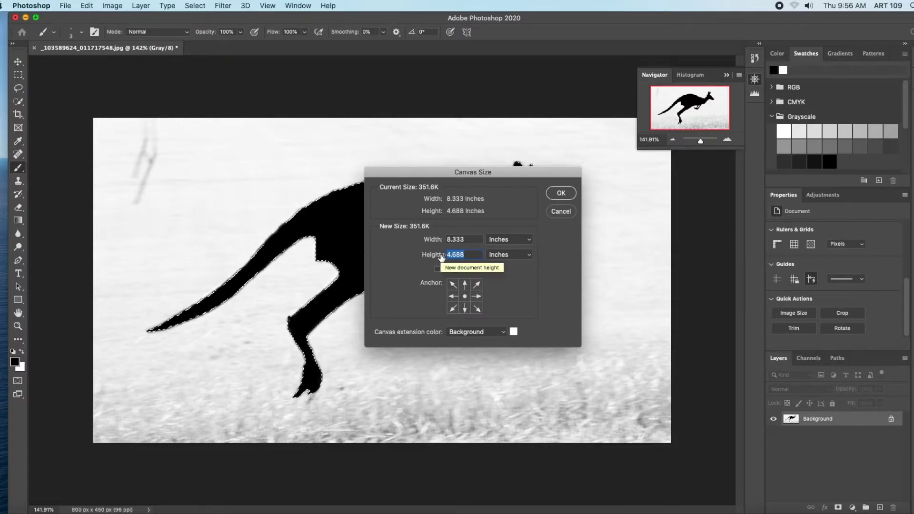
pyautogui.write('10')
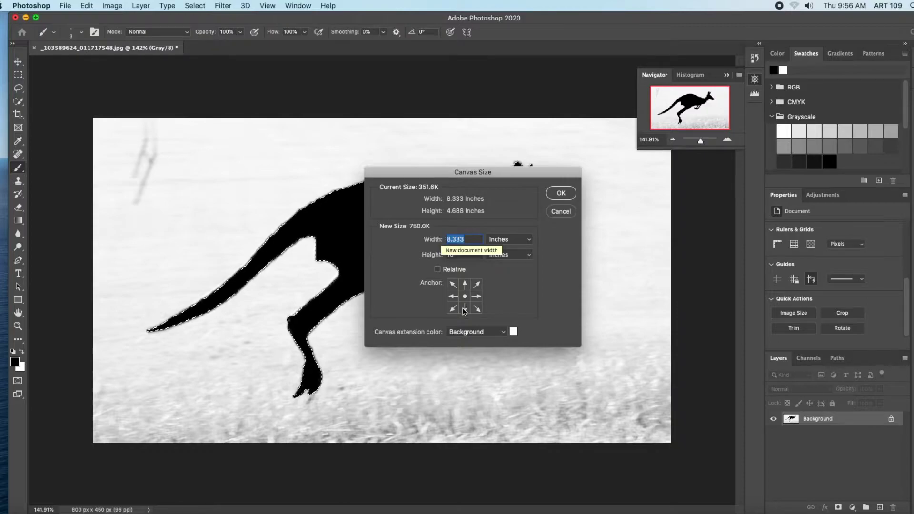
pyautogui.click(466, 284)
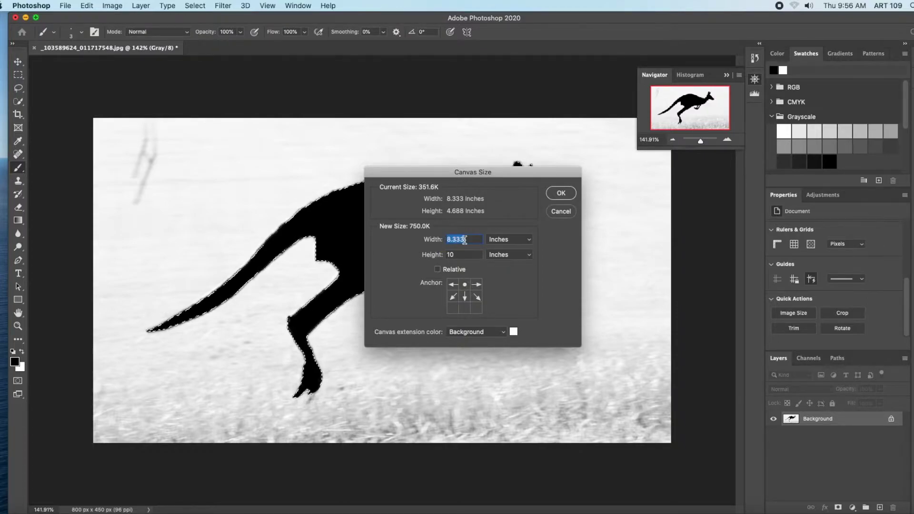
pyautogui.write('8')
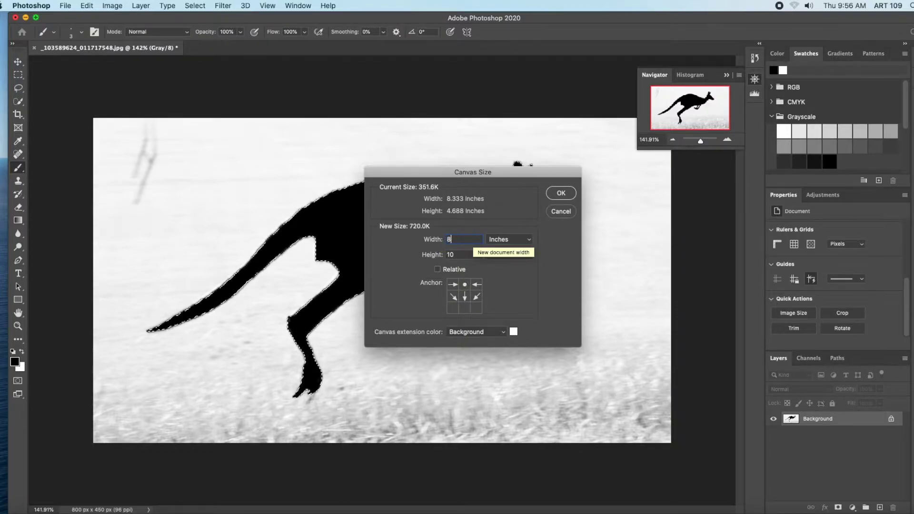
pyautogui.click(561, 192)
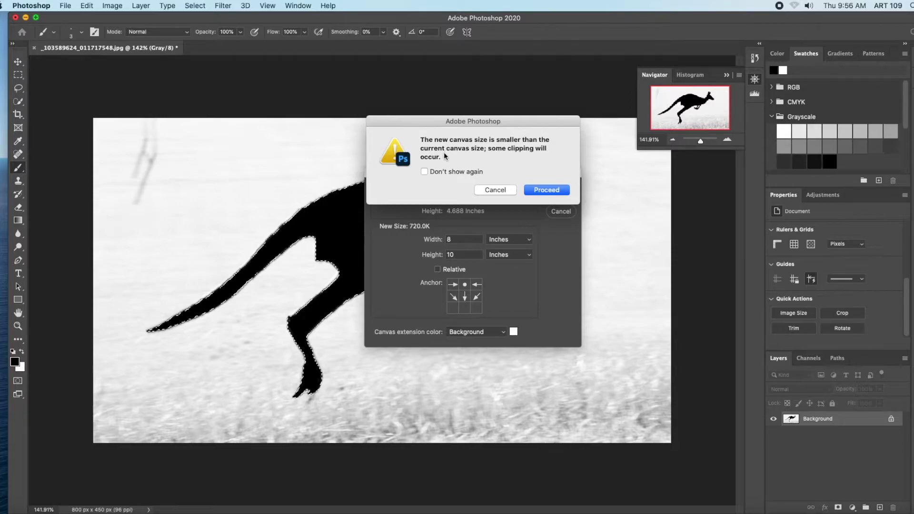
pyautogui.click(541, 189)
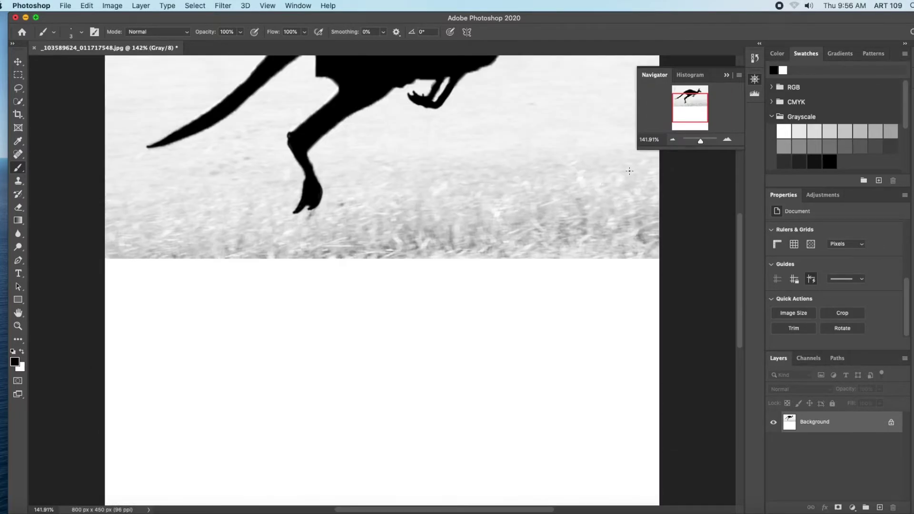
# Paste two copies of the black kangaroo and move the second one down into the empty white area.
pyautogui.moveTo(701, 143); pyautogui.dragTo(699, 141)
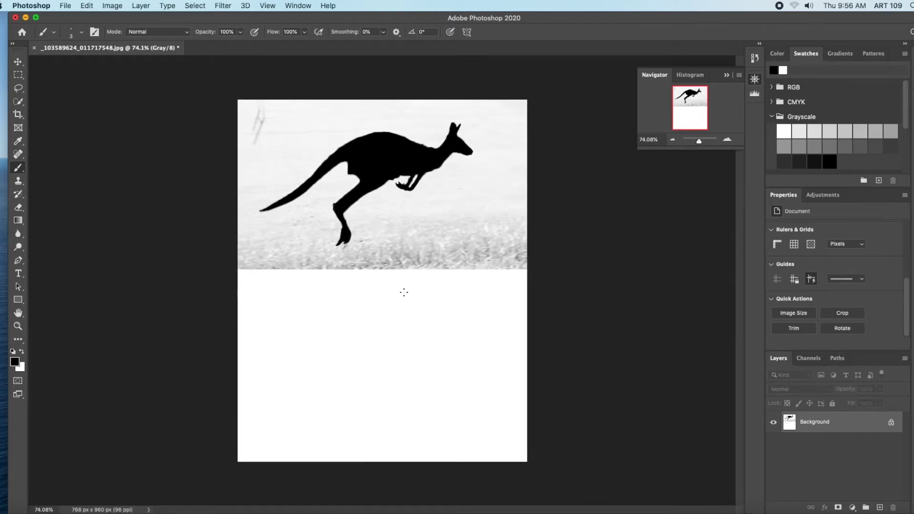
pyautogui.press('super+v')
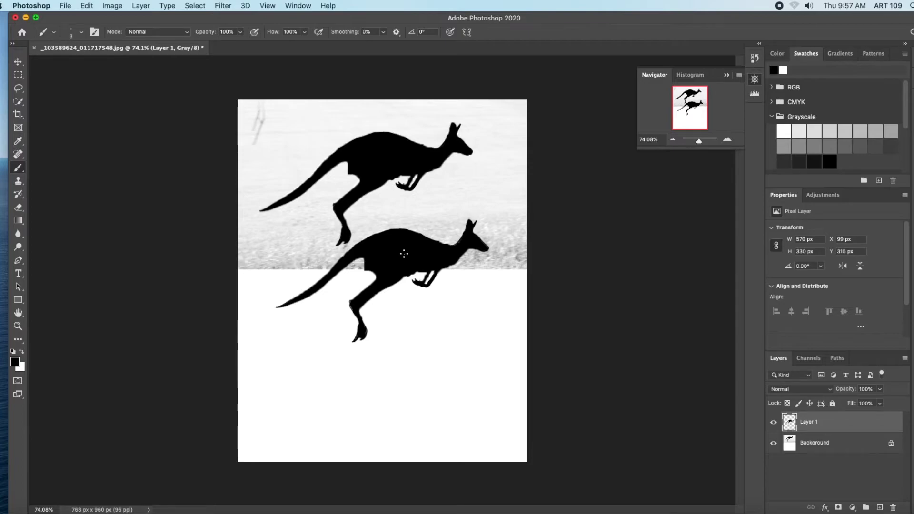
pyautogui.press('super+v')
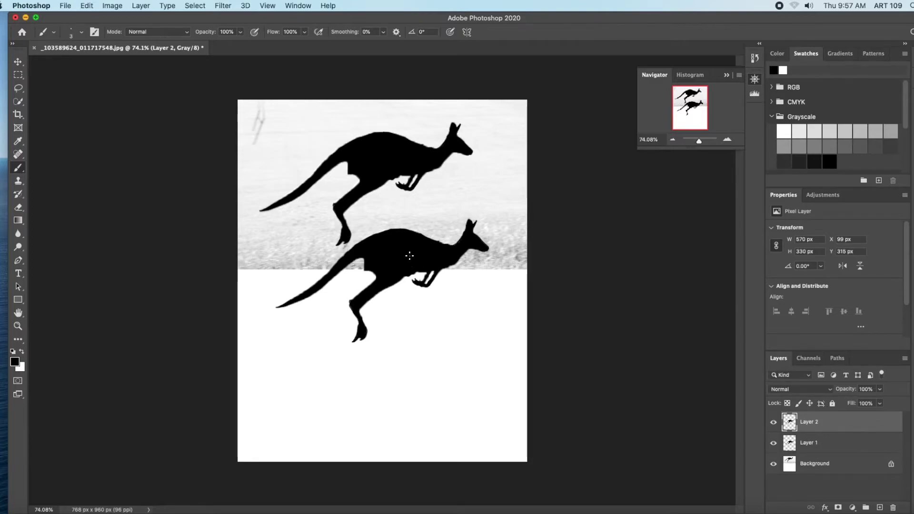
pyautogui.click(18, 62)
pyautogui.moveTo(428, 274); pyautogui.dragTo(412, 366)
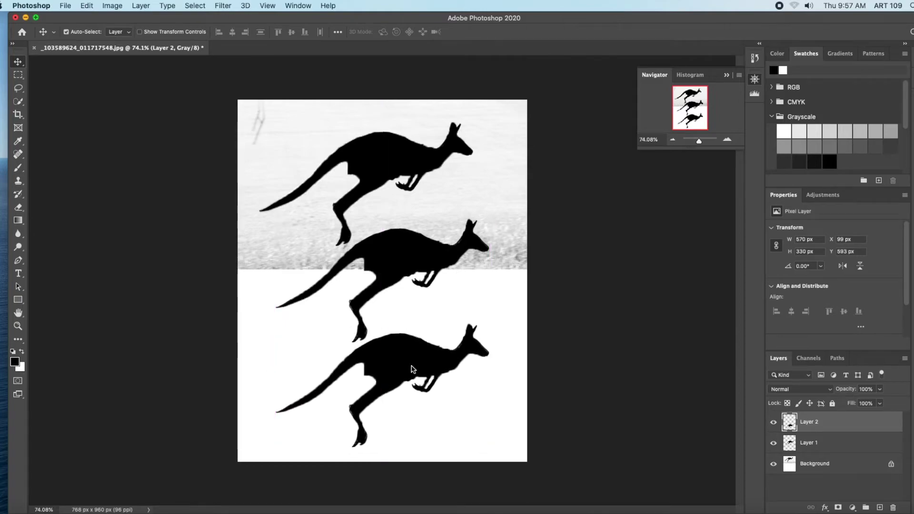
# Scale the lowest kangaroo copy down toward its lower right corner to about 125 × 72 px.
pyautogui.click(111, 6)
pyautogui.moveTo(157, 104)
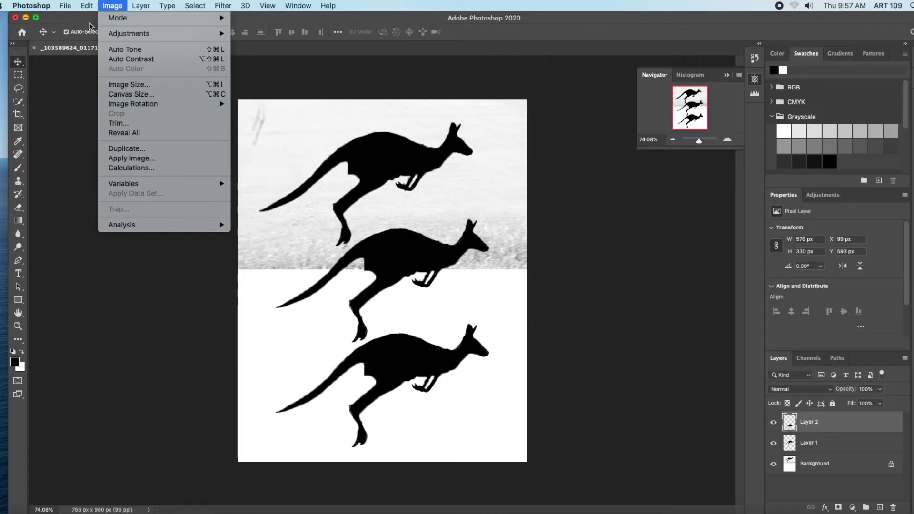
pyautogui.moveTo(87, 5)
pyautogui.moveTo(174, 244)
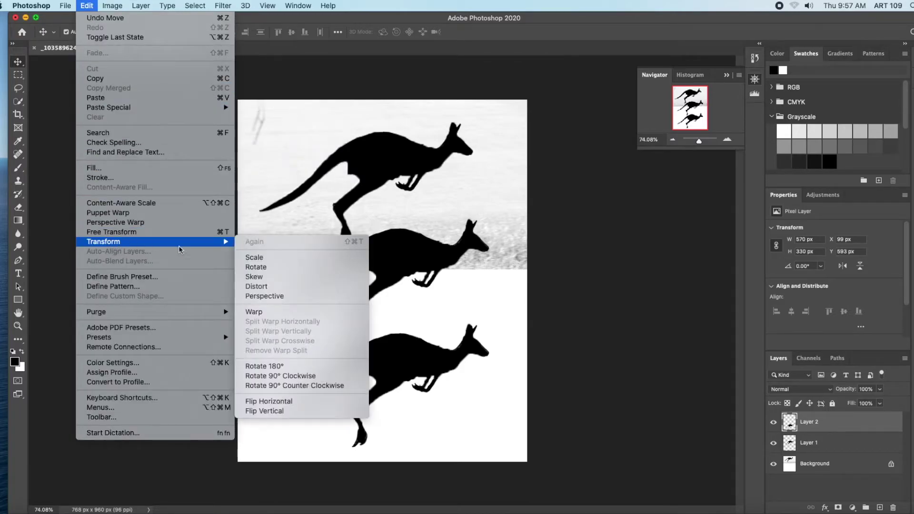
pyautogui.click(269, 261)
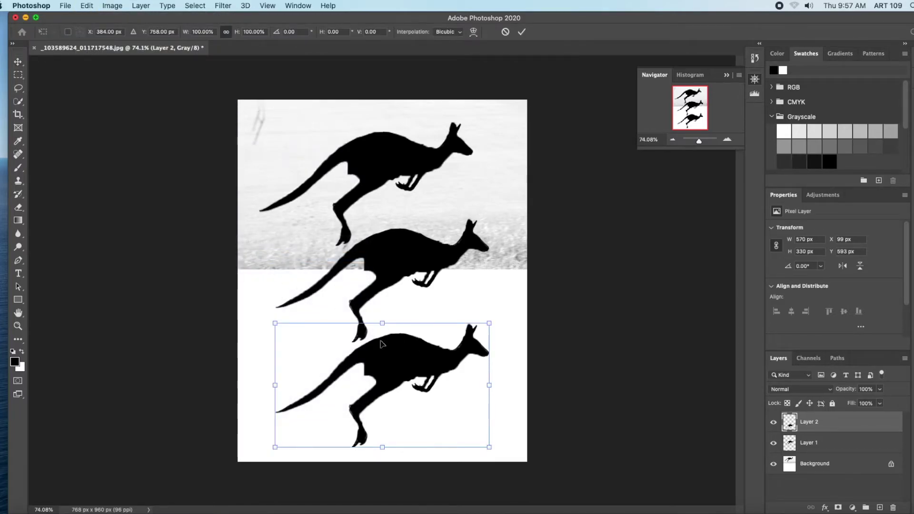
pyautogui.moveTo(276, 322); pyautogui.dragTo(457, 405)
pyautogui.press('Return')
# Paste a copy of the small kangaroo and move the original small one to just below the top kangaroo's tail.
pyautogui.press('super+v')
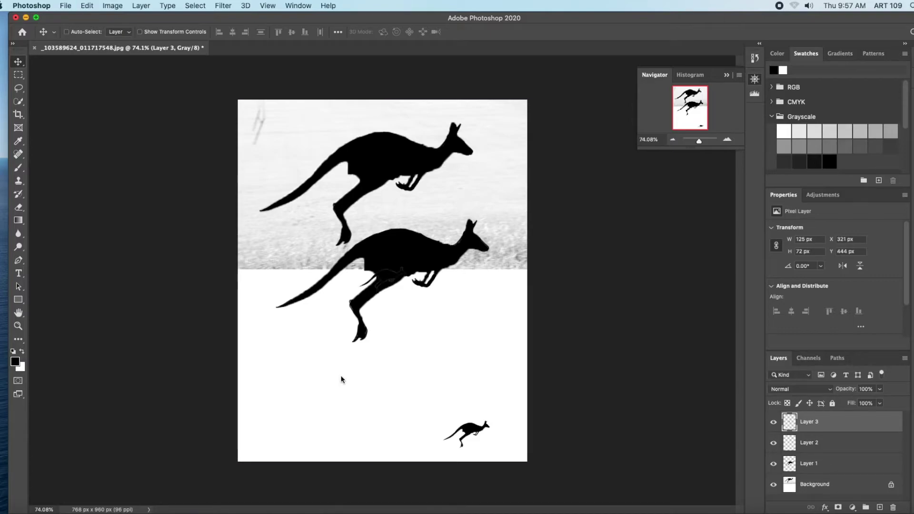
pyautogui.moveTo(482, 418); pyautogui.dragTo(409, 395)
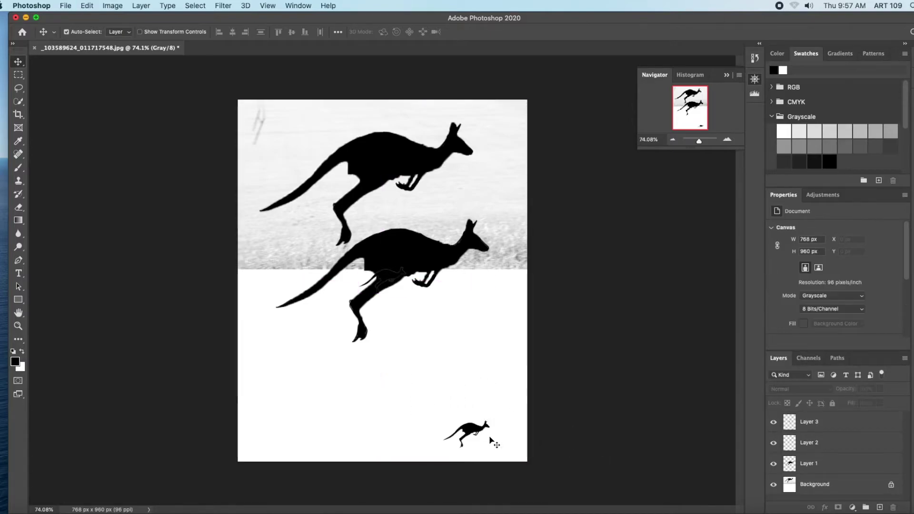
pyautogui.moveTo(469, 427); pyautogui.dragTo(302, 208)
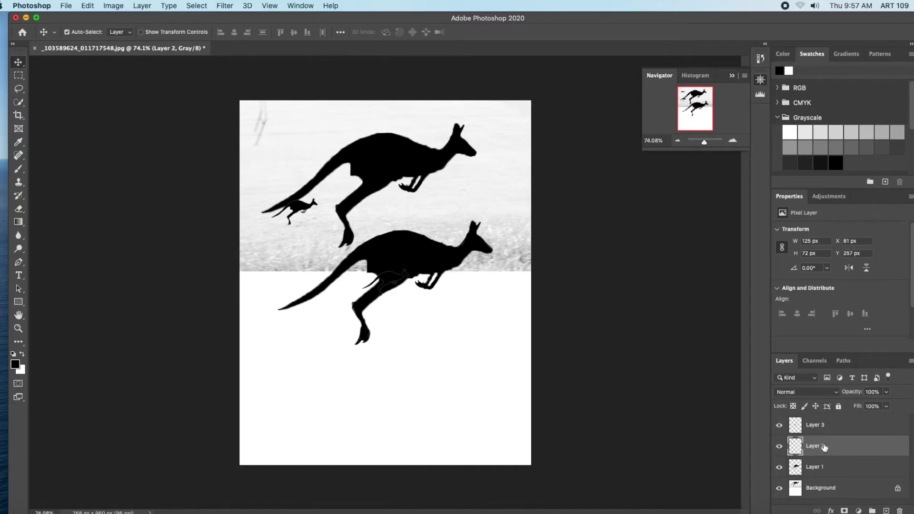
pyautogui.moveTo(296, 210); pyautogui.dragTo(313, 233)
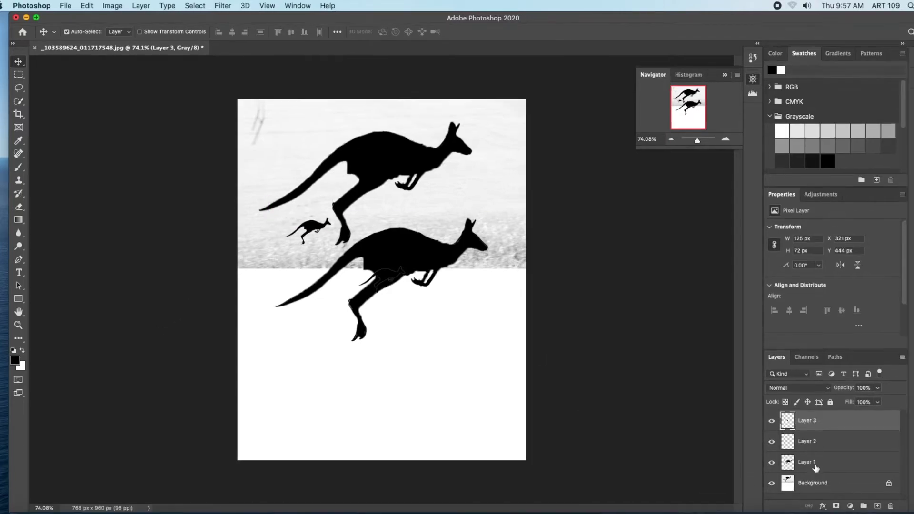
# Temporarily hide Layer 1 to reposition Layer 3's small kangaroo above the top kangaroo's tail, with Layer 1 shown again at the end.
pyautogui.click(780, 467)
pyautogui.click(772, 463)
pyautogui.click(772, 462)
pyautogui.moveTo(384, 277); pyautogui.dragTo(290, 151)
pyautogui.click(816, 443)
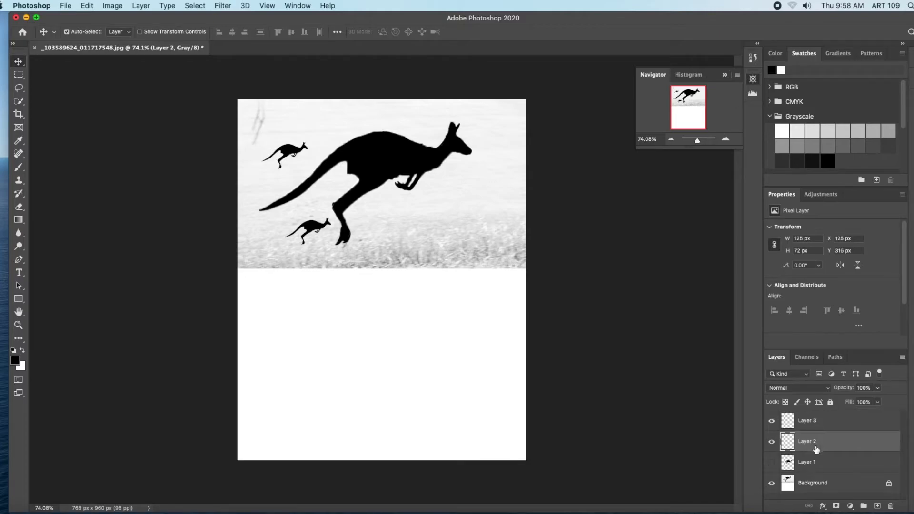
pyautogui.click(771, 462)
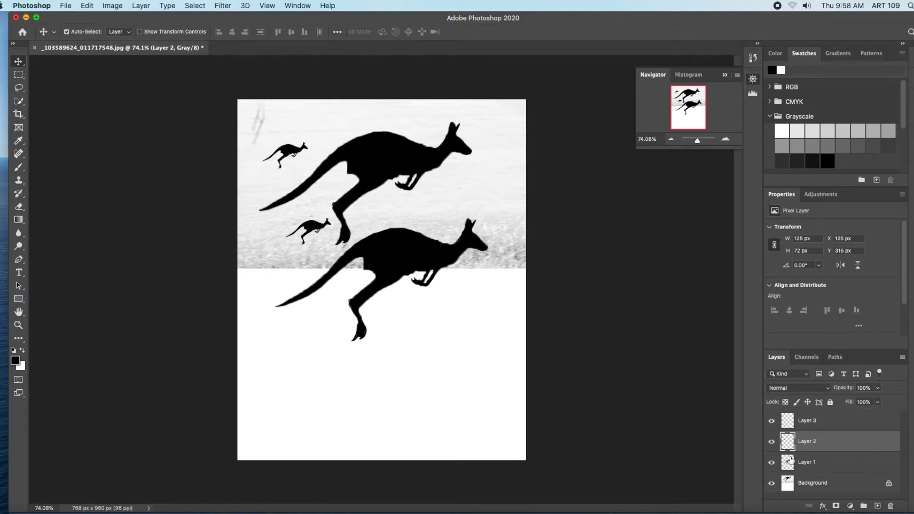
# Hide and show Layer 1 to check which kangaroo it holds.
pyautogui.click(771, 463)
pyautogui.click(772, 463)
pyautogui.click(771, 463)
pyautogui.click(772, 463)
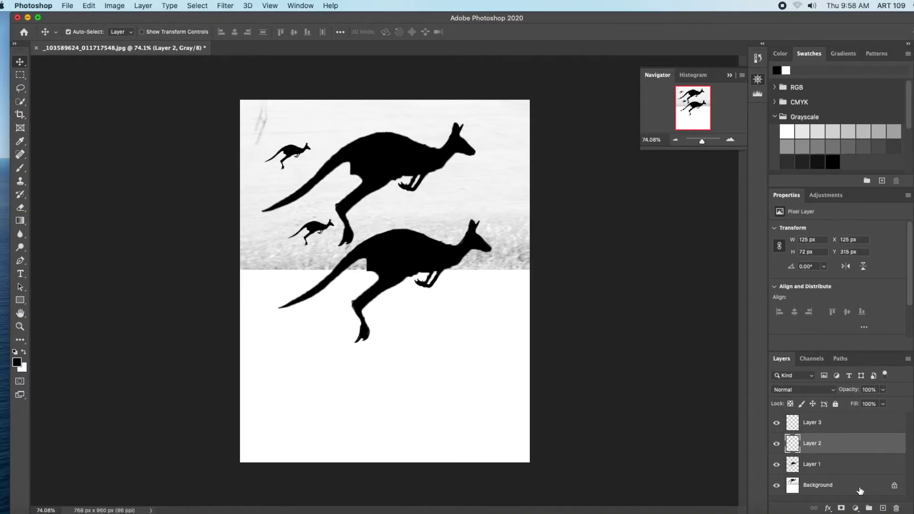
# Flip Layer 1's large kangaroo horizontally and move it down and left to about X 31 px, Y 371 px.
pyautogui.click(832, 470)
pyautogui.click(776, 465)
pyautogui.click(776, 465)
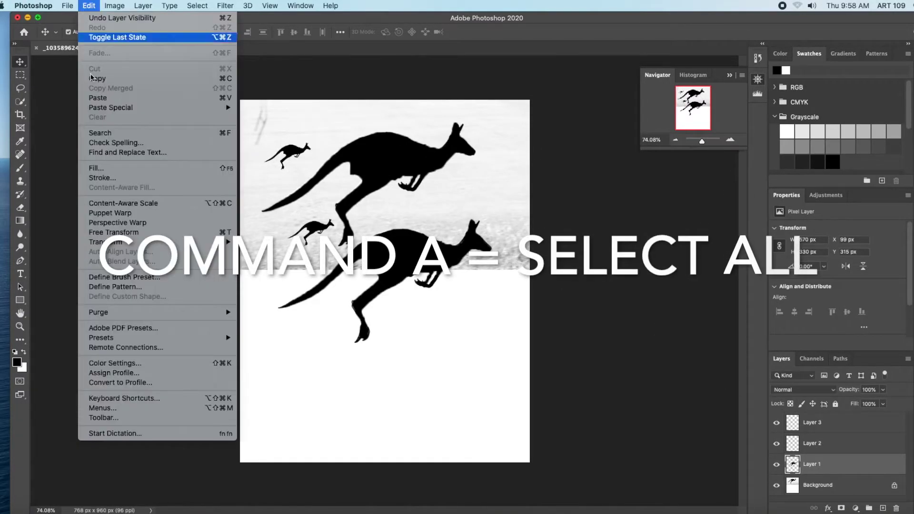
pyautogui.click(89, 5)
pyautogui.moveTo(113, 245)
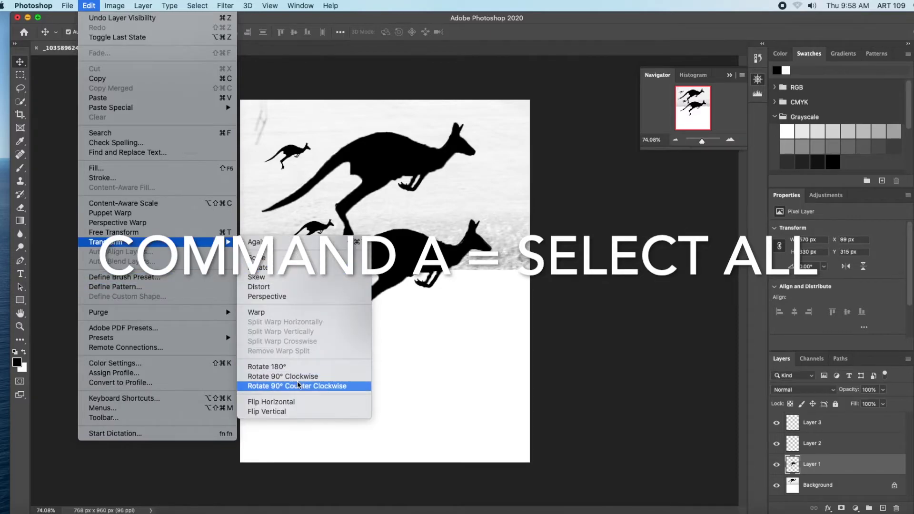
pyautogui.click(295, 402)
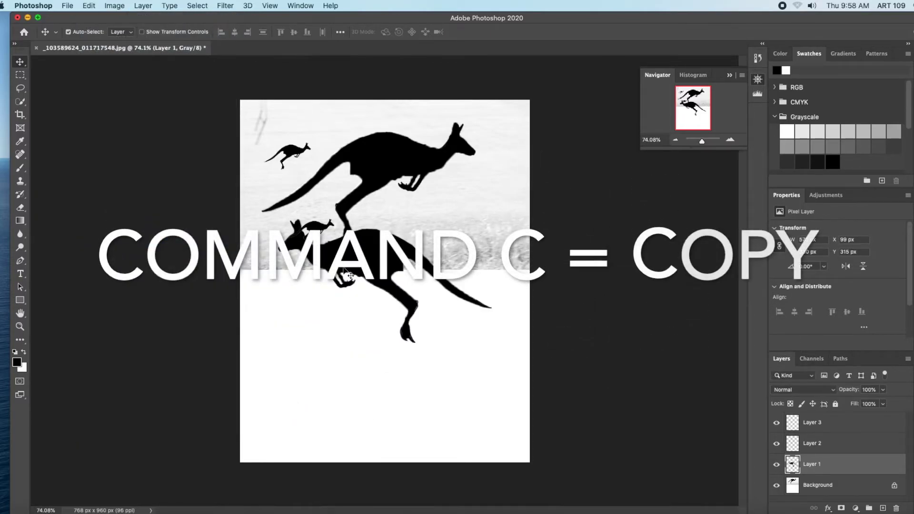
pyautogui.moveTo(393, 256); pyautogui.dragTo(356, 273)
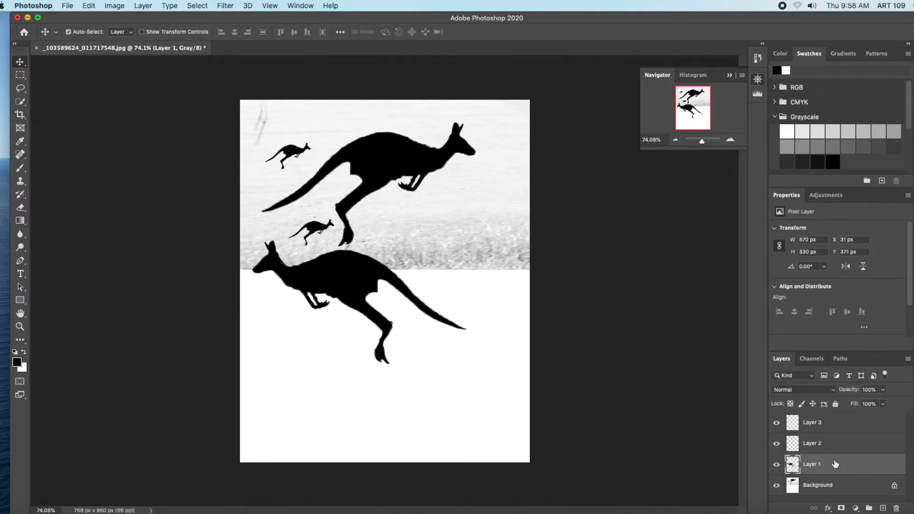
# Paste a copy of the flipped kangaroo into the white area below it and distort its upper edge upward and right.
pyautogui.press('super+v')
pyautogui.moveTo(386, 275); pyautogui.dragTo(384, 359)
pyautogui.click(86, 5)
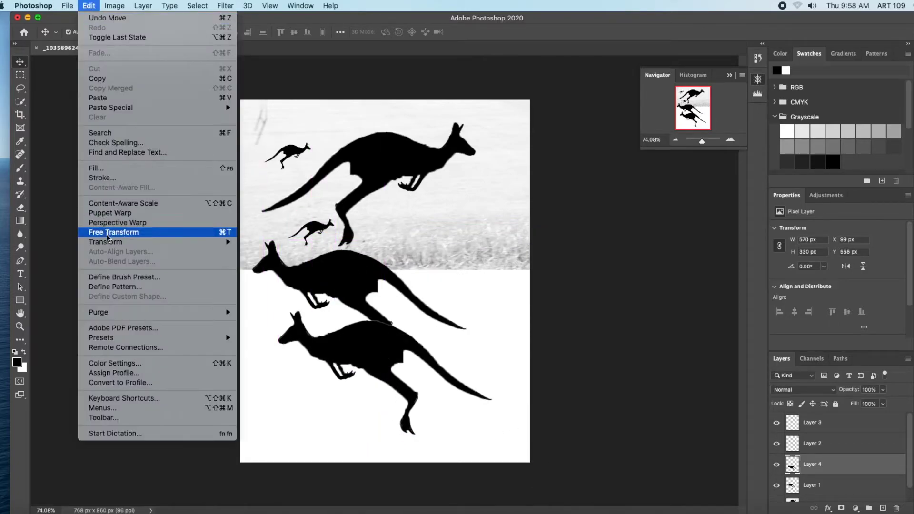
pyautogui.moveTo(119, 243)
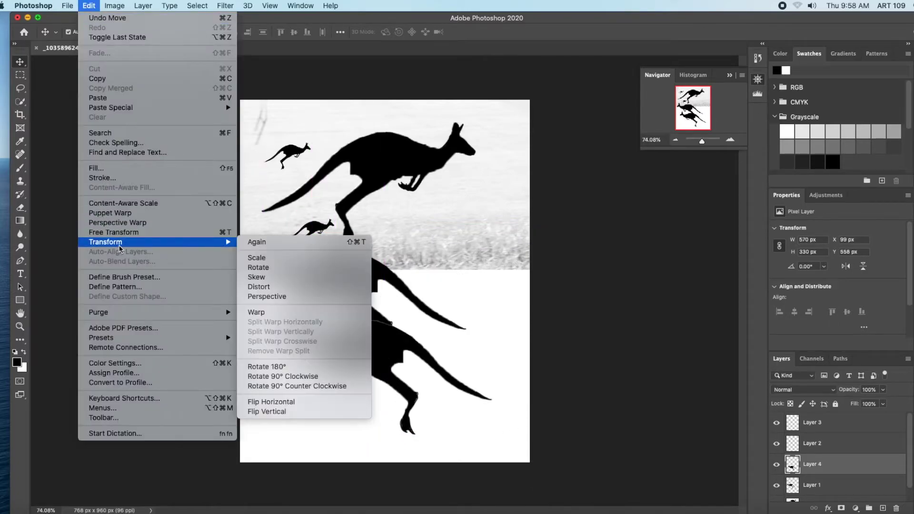
pyautogui.click(281, 287)
pyautogui.moveTo(385, 310); pyautogui.dragTo(450, 265)
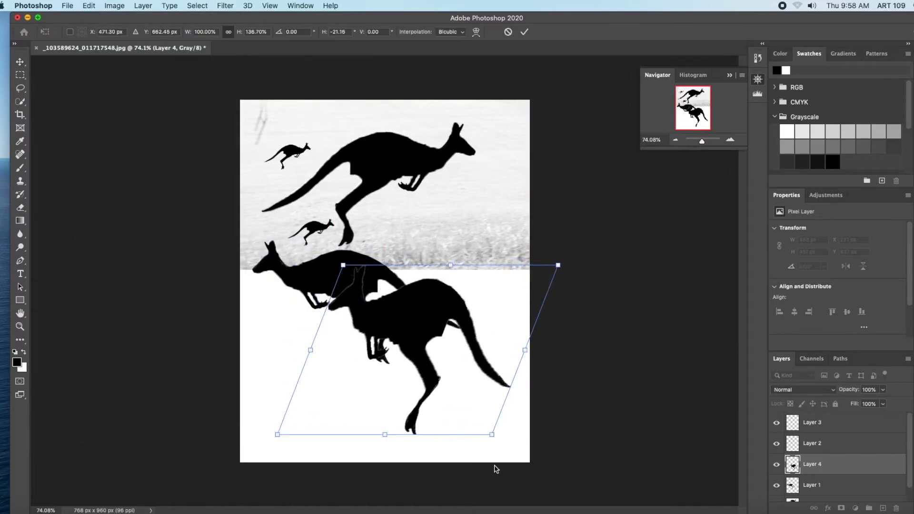
# Distort the pasted kangaroo freehand into a narrow upright shape by pulling in its lower corner and stretching its head upward.
pyautogui.moveTo(493, 437); pyautogui.dragTo(407, 440)
pyautogui.moveTo(329, 351); pyautogui.dragTo(359, 381)
pyautogui.moveTo(412, 469); pyautogui.dragTo(480, 418)
pyautogui.moveTo(416, 352); pyautogui.dragTo(398, 373)
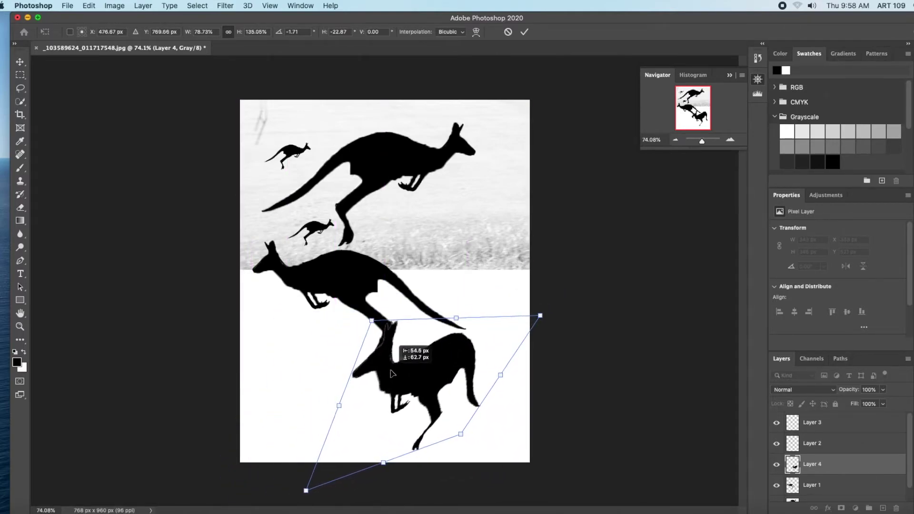
pyautogui.moveTo(370, 320); pyautogui.dragTo(426, 213)
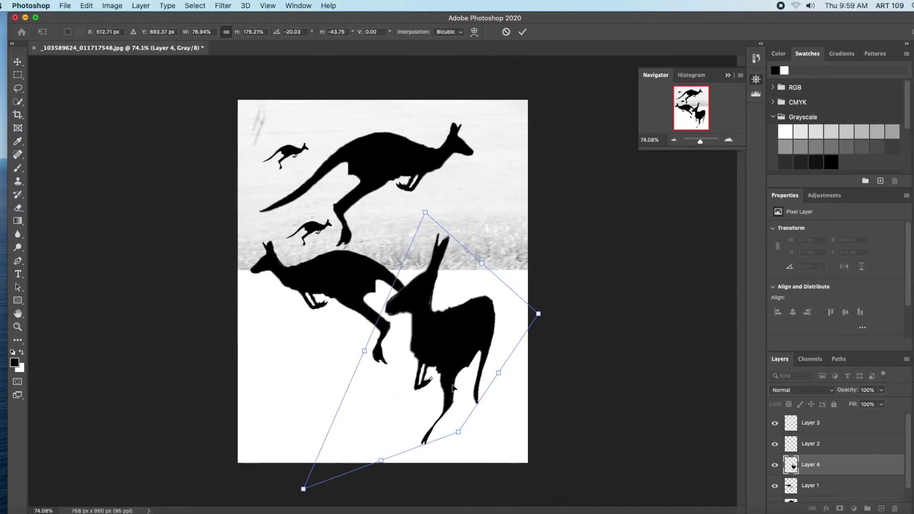
# Reshape the distorted kangaroo into a long, low silhouette about 493 × 220 px near the bottom of the canvas.
pyautogui.moveTo(452, 380); pyautogui.dragTo(494, 292)
pyautogui.moveTo(432, 140); pyautogui.dragTo(312, 360)
pyautogui.moveTo(453, 351); pyautogui.dragTo(464, 423)
pyautogui.moveTo(348, 373); pyautogui.dragTo(322, 391)
pyautogui.moveTo(439, 444); pyautogui.dragTo(458, 460)
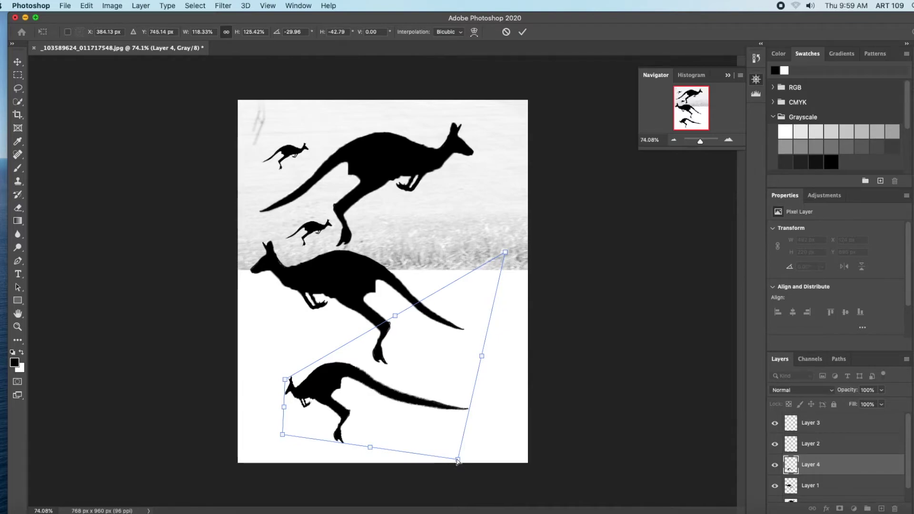
pyautogui.press('Return')
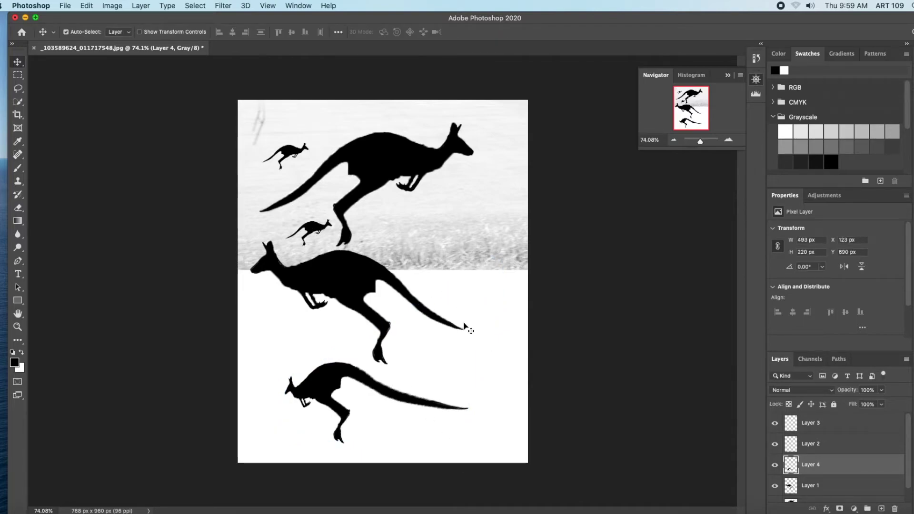
# Identify Layer 1 by toggling layer visibility, then paste a copy of its flipped kangaroo and move it right to about X 231 px.
pyautogui.click(343, 294)
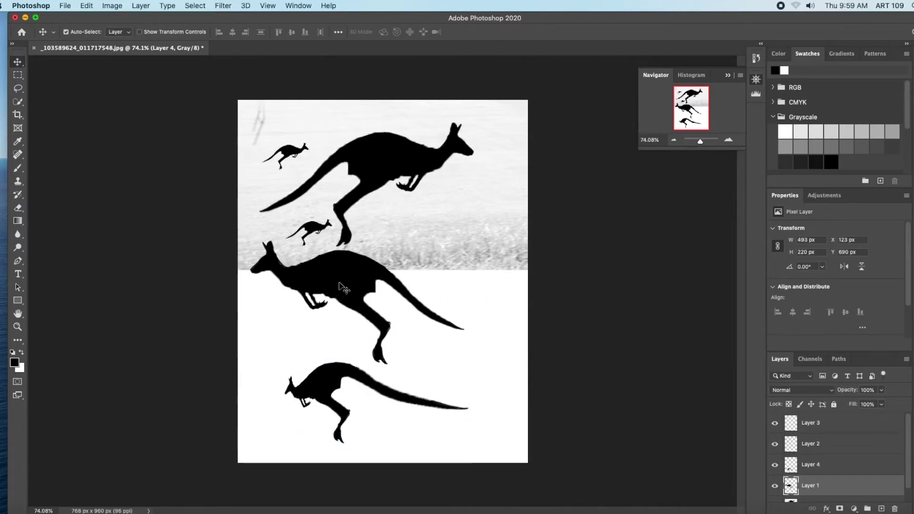
pyautogui.click(775, 465)
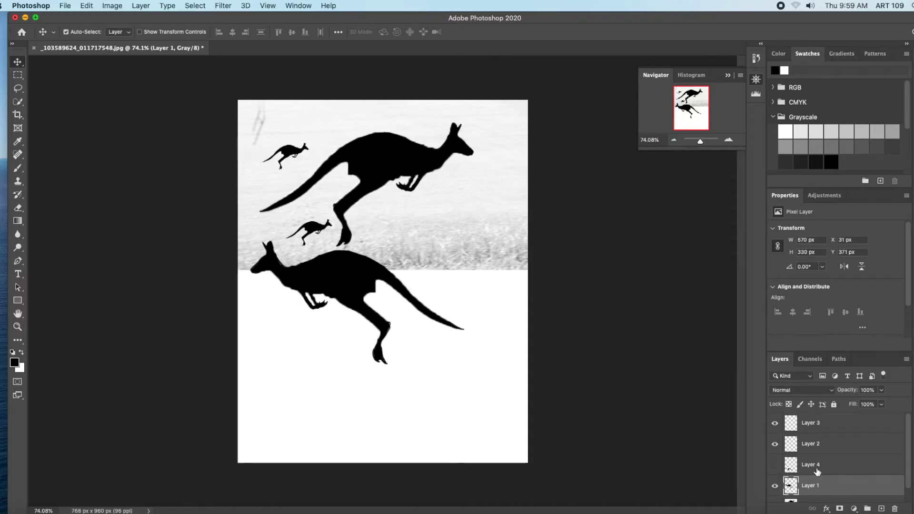
pyautogui.click(775, 465)
pyautogui.click(775, 485)
pyautogui.click(775, 485)
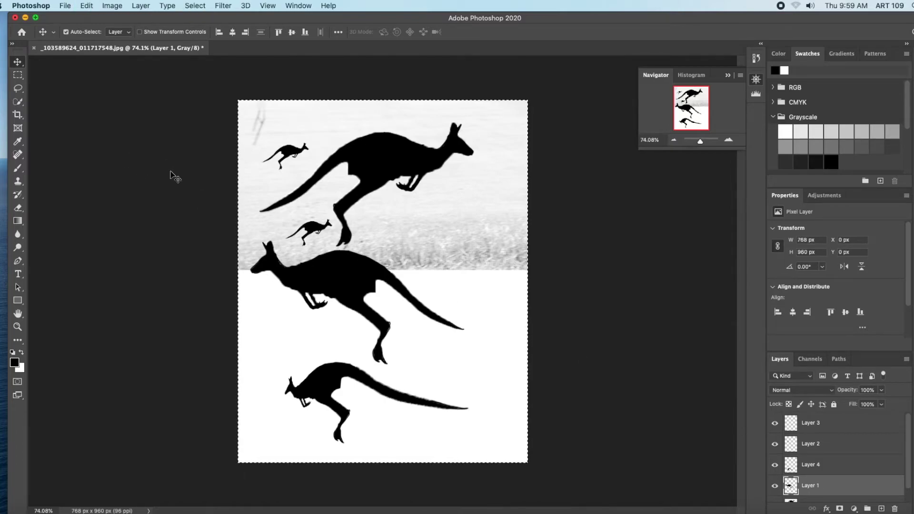
pyautogui.press('super+v')
pyautogui.moveTo(376, 245); pyautogui.dragTo(422, 245)
# Distort the new kangaroo copy freehand into an upright figure about 272 × 372 px beneath the top kangaroo's head.
pyautogui.click(89, 5)
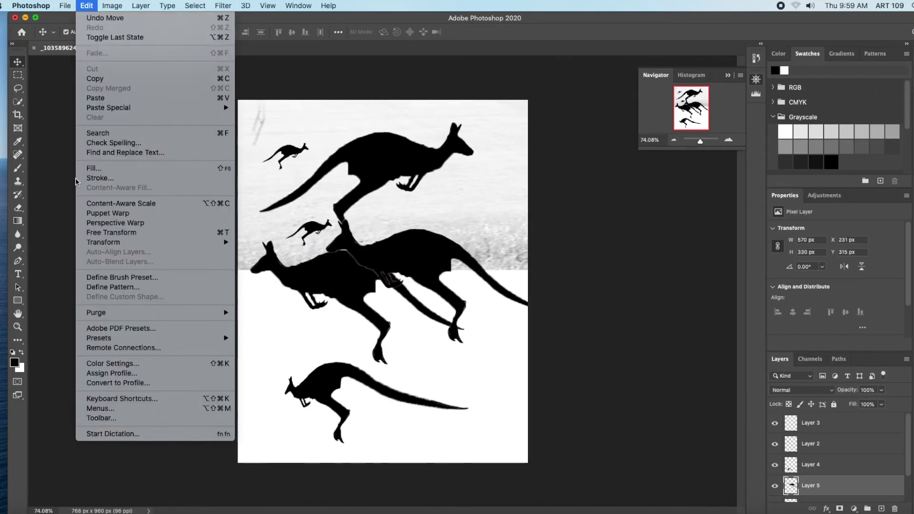
pyautogui.moveTo(220, 242)
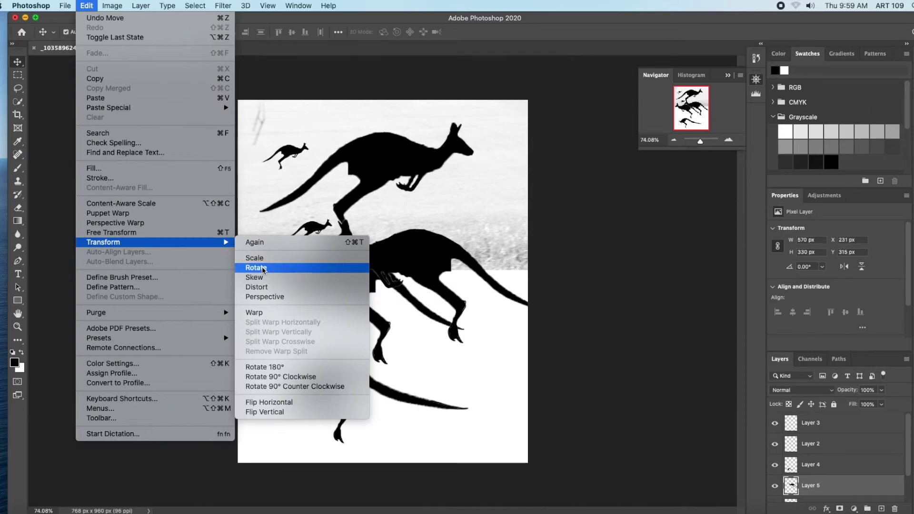
pyautogui.press('Escape')
pyautogui.press('super+t')
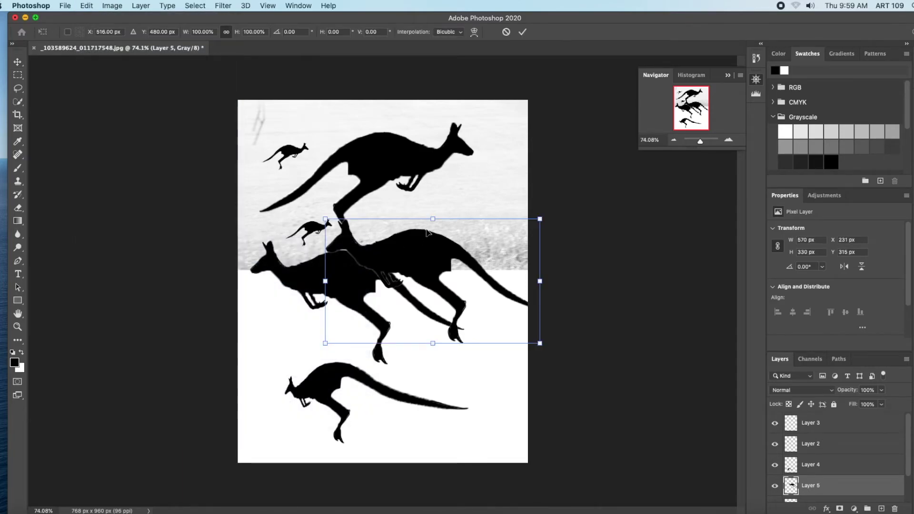
pyautogui.moveTo(432, 220); pyautogui.dragTo(618, 284)
pyautogui.moveTo(510, 277); pyautogui.dragTo(484, 228)
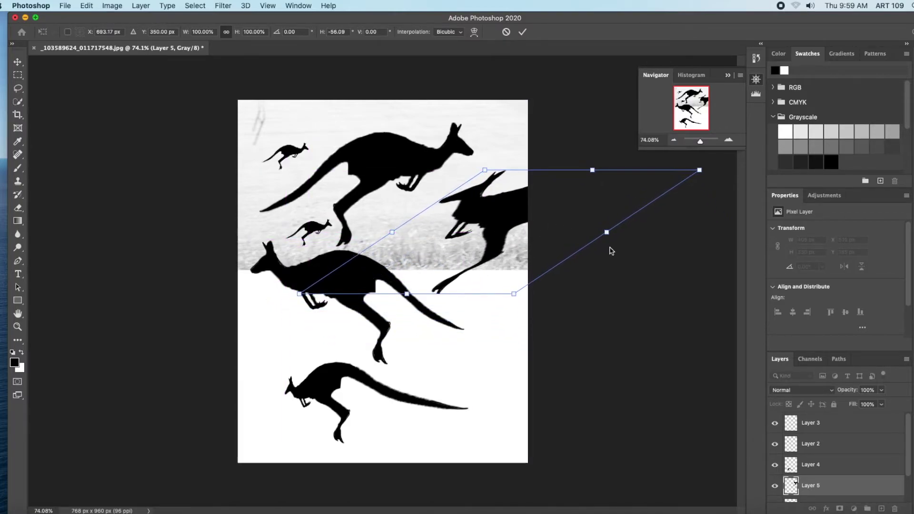
pyautogui.moveTo(606, 233); pyautogui.dragTo(447, 233)
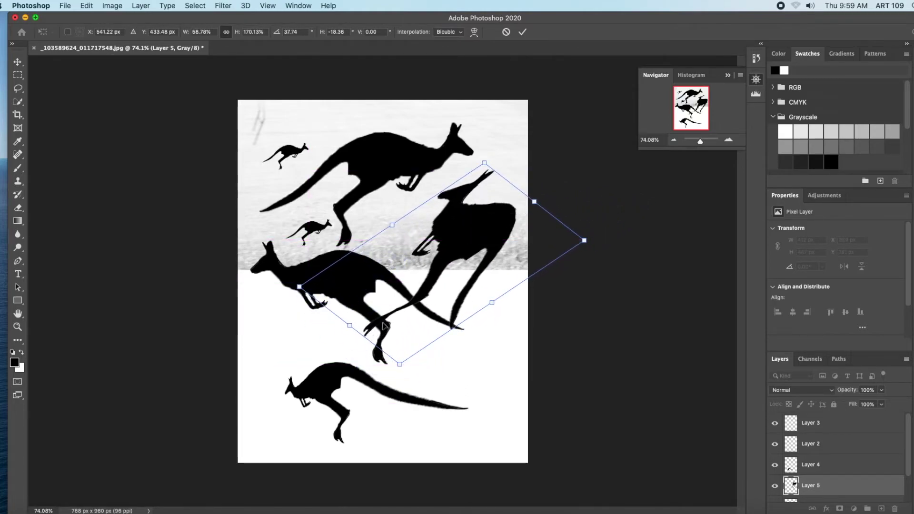
pyautogui.moveTo(352, 331); pyautogui.dragTo(421, 229)
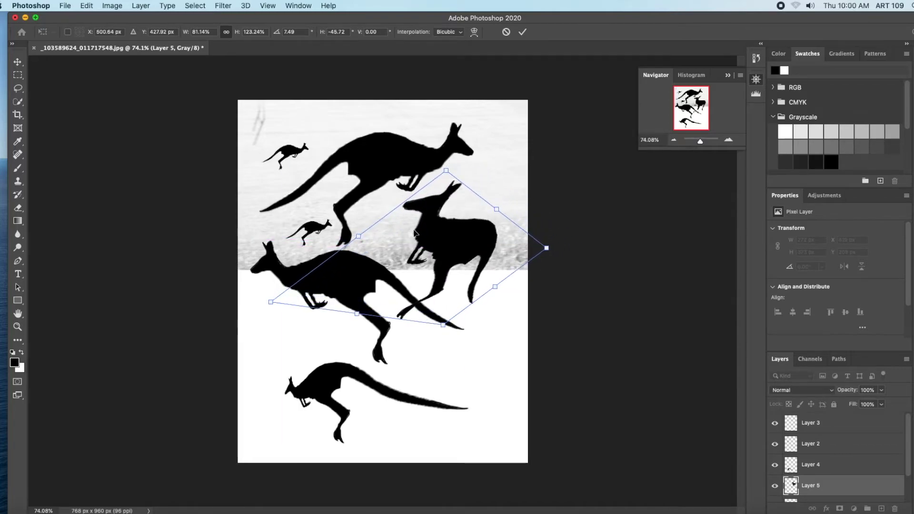
pyautogui.press('Return')
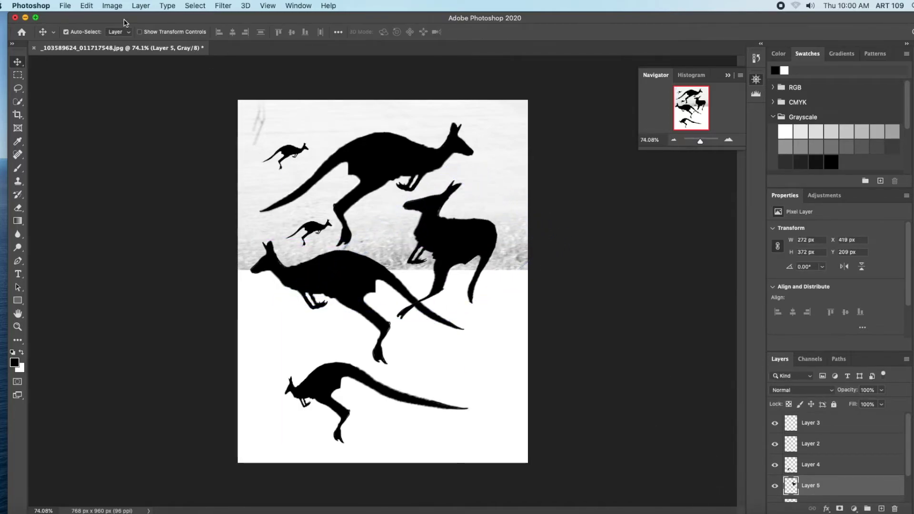
# Rotate the upright kangaroo about 54° counterclockwise and fit it below the top kangaroo's front paws.
pyautogui.click(87, 6)
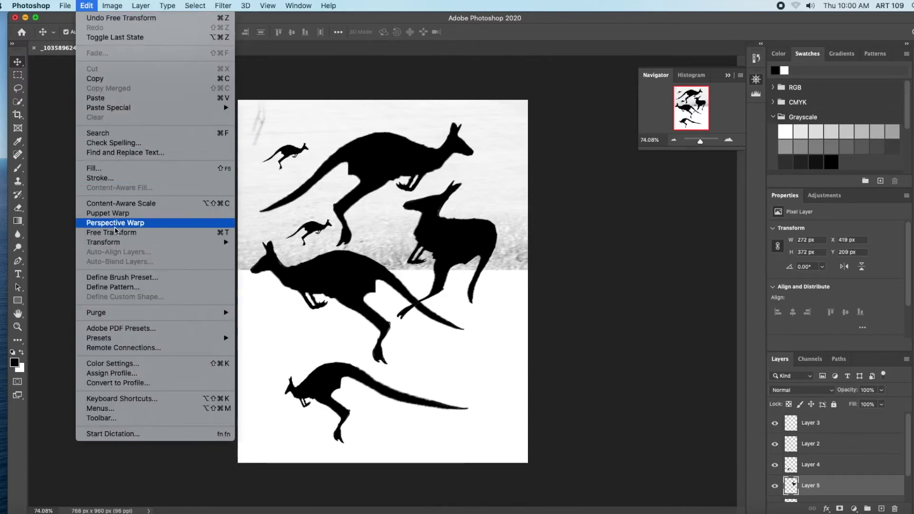
pyautogui.moveTo(188, 242)
pyautogui.click(258, 268)
pyautogui.moveTo(503, 165); pyautogui.dragTo(412, 126)
pyautogui.moveTo(440, 248); pyautogui.dragTo(436, 240)
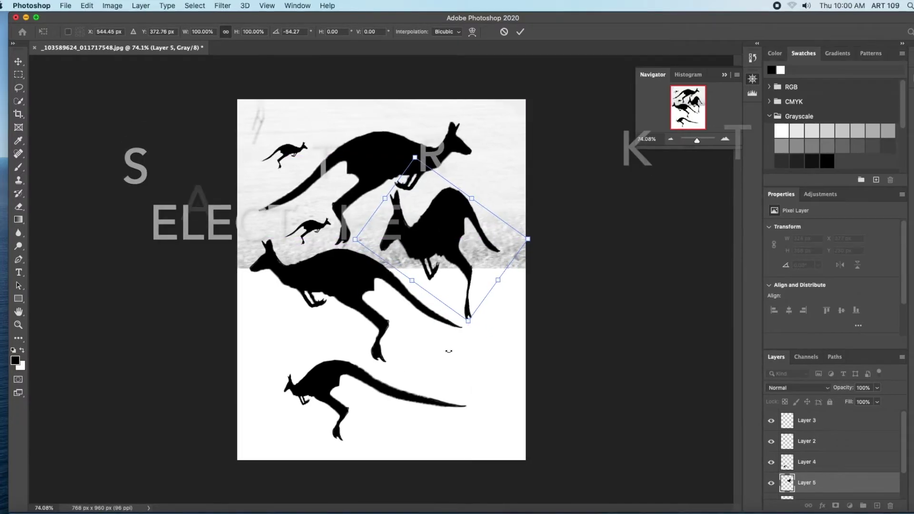
pyautogui.press('Return')
# Paste a copy of Layer 3's small kangaroo, move it above the lowest kangaroo's tail, and flip it horizontally.
pyautogui.click(815, 426)
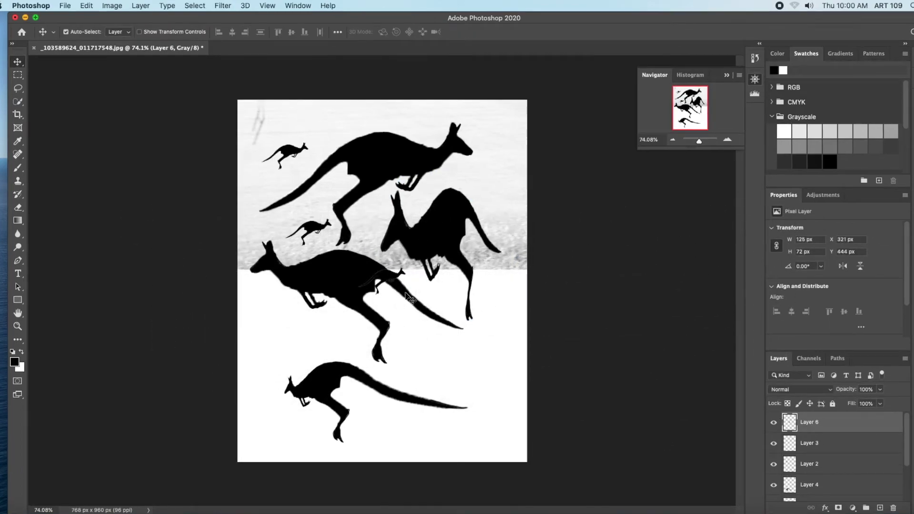
pyautogui.moveTo(406, 292); pyautogui.dragTo(428, 345)
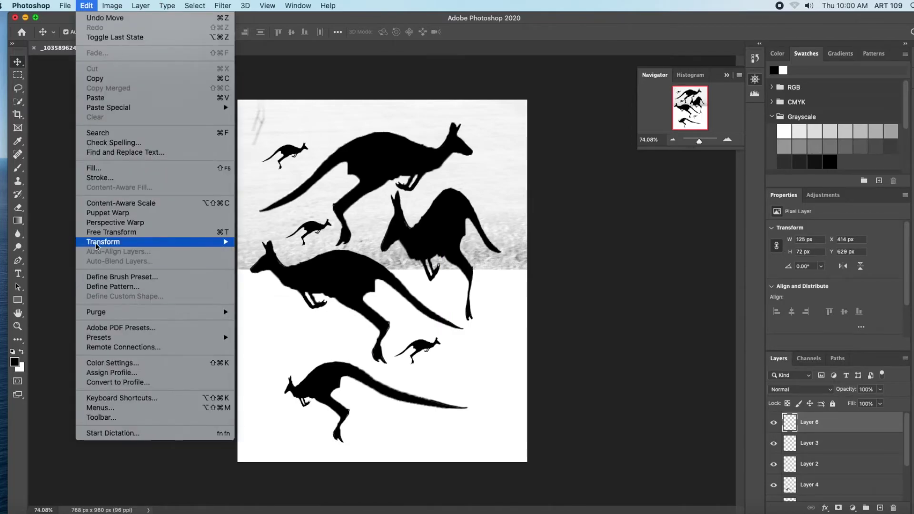
pyautogui.moveTo(224, 242)
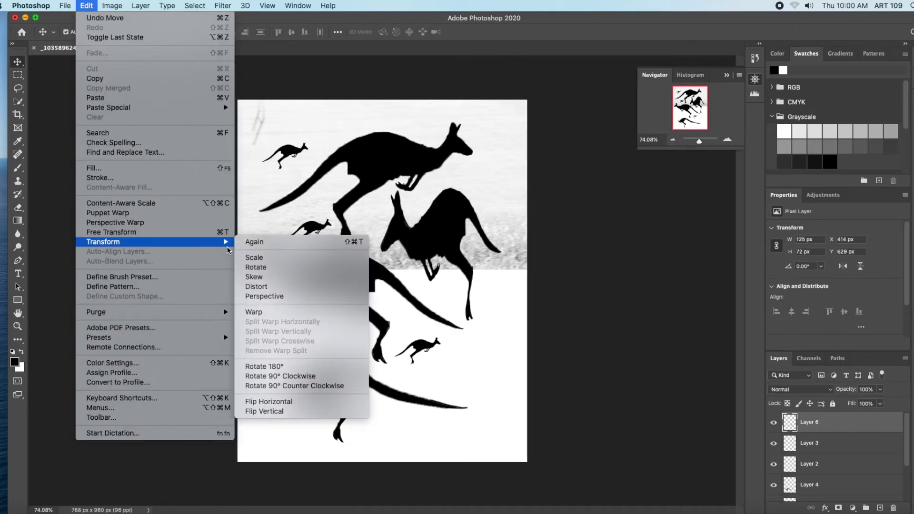
pyautogui.click(288, 403)
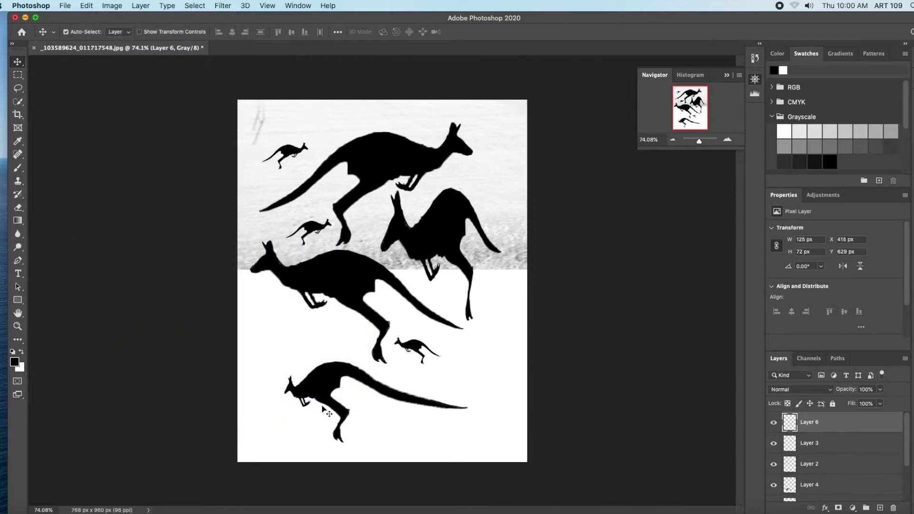
# Paste a copy of the flipped small kangaroo to its lower right and shift Layer 1's large kangaroo slightly down and right.
pyautogui.press('super+a')
pyautogui.press('super+c')
pyautogui.press('super+v')
pyautogui.moveTo(355, 280); pyautogui.dragTo(360, 307)
pyautogui.moveTo(381, 278); pyautogui.dragTo(457, 366)
pyautogui.moveTo(358, 305); pyautogui.dragTo(346, 277)
pyautogui.moveTo(459, 368); pyautogui.dragTo(471, 376)
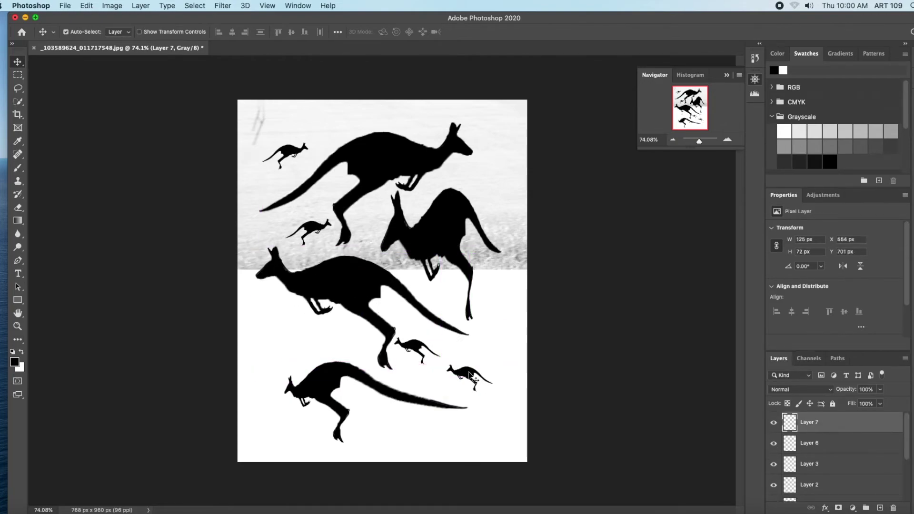
# Scale the newest small kangaroo up to roughly twice its size and position it over the end of the lowest kangaroo's tail.
pyautogui.click(86, 7)
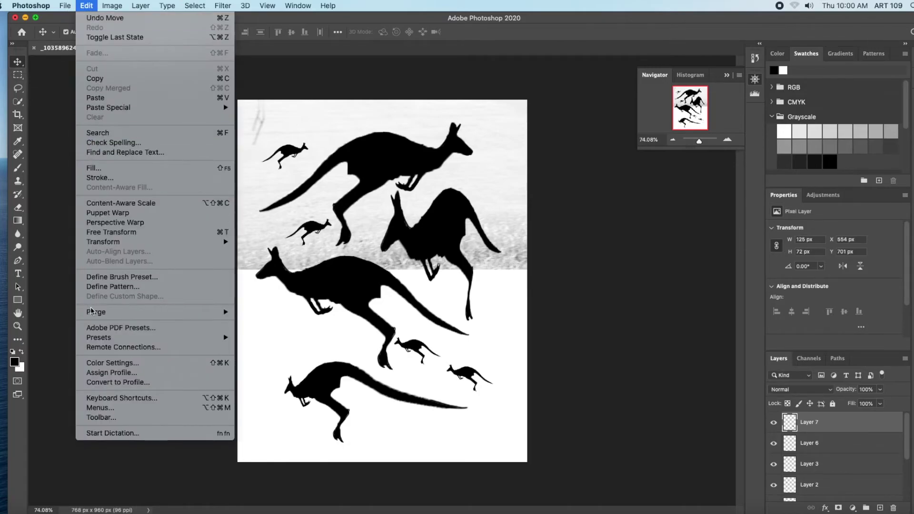
pyautogui.moveTo(127, 243)
pyautogui.click(304, 258)
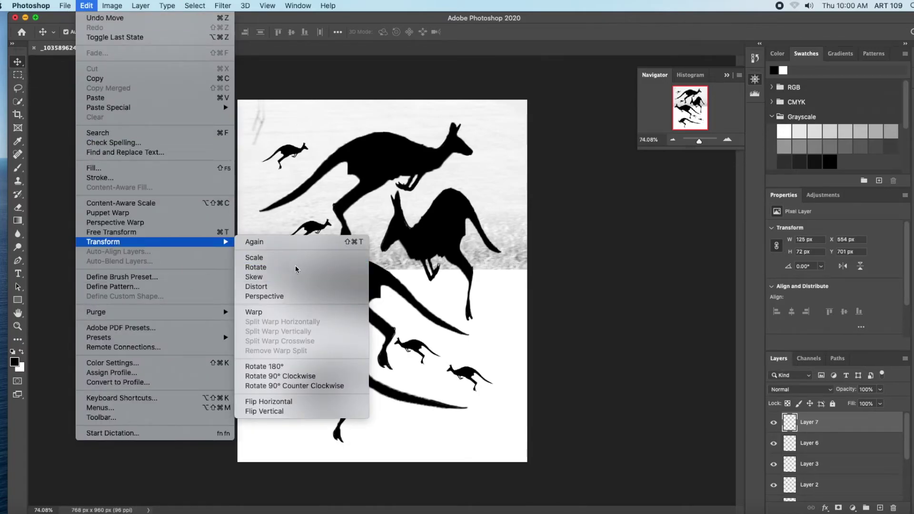
pyautogui.moveTo(471, 363); pyautogui.dragTo(471, 344)
pyautogui.moveTo(476, 394); pyautogui.dragTo(476, 412)
pyautogui.moveTo(465, 375)
pyautogui.mouseDown()
pyautogui.moveTo(463, 391)
pyautogui.moveTo(472, 391)
pyautogui.moveTo(456, 387)
pyautogui.mouseUp()
pyautogui.moveTo(518, 428); pyautogui.dragTo(506, 422)
pyautogui.moveTo(469, 392); pyautogui.dragTo(474, 391)
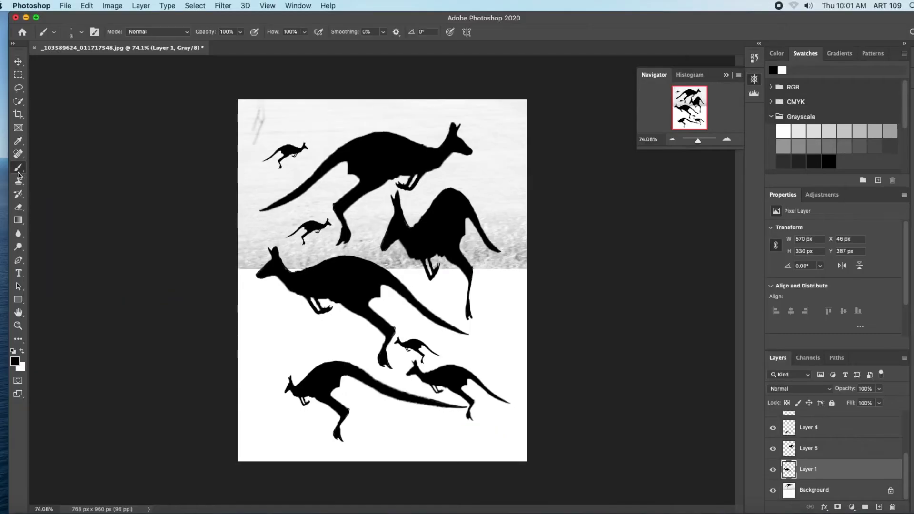
# Make white the foreground color, set the hard round brush to 20 px, and paint a dot on Layer 1's large kangaroo.
pyautogui.click(22, 352)
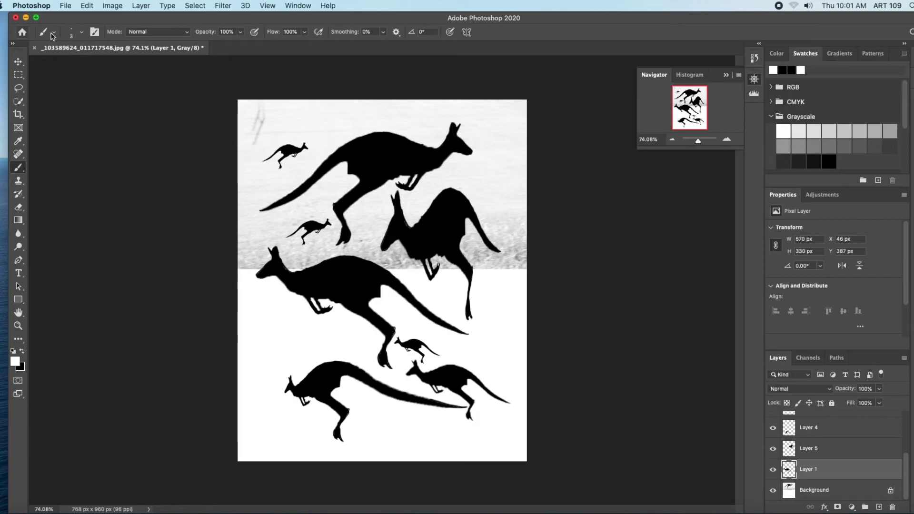
pyautogui.click(82, 33)
pyautogui.moveTo(66, 63); pyautogui.dragTo(72, 64)
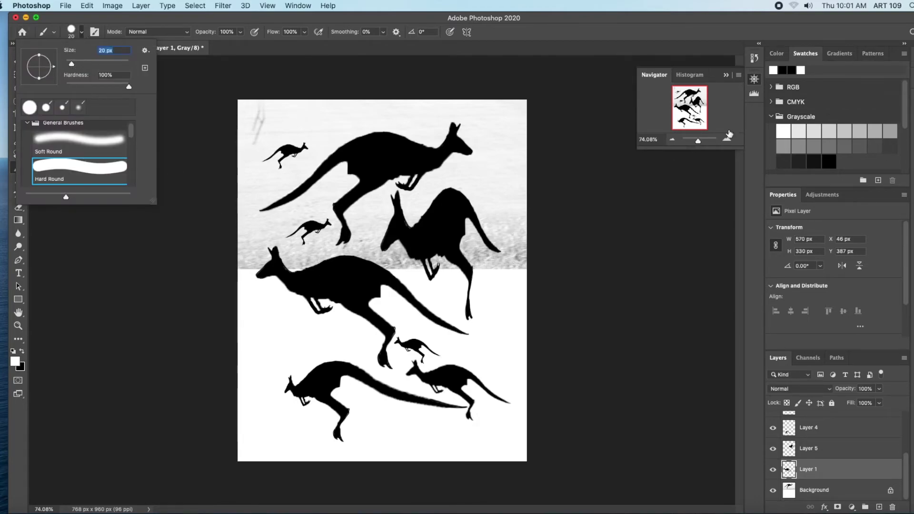
pyautogui.moveTo(698, 141); pyautogui.dragTo(707, 143)
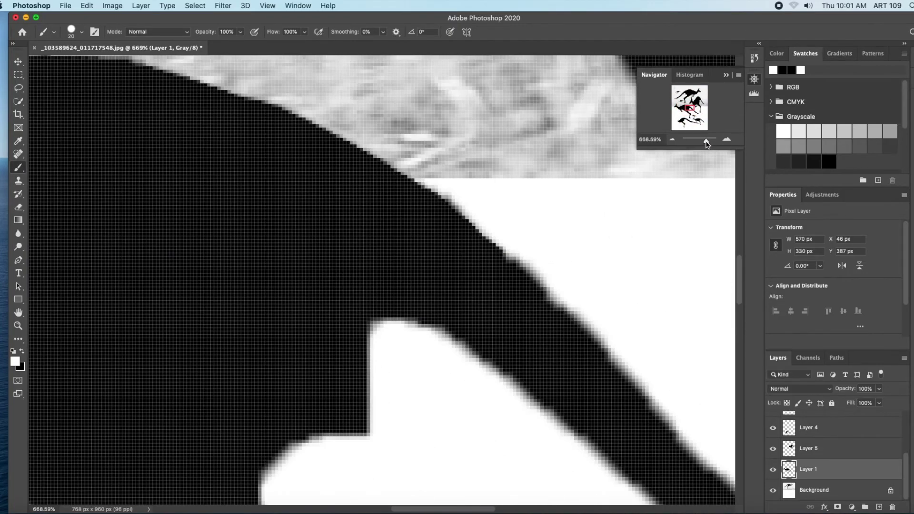
pyautogui.click(147, 261)
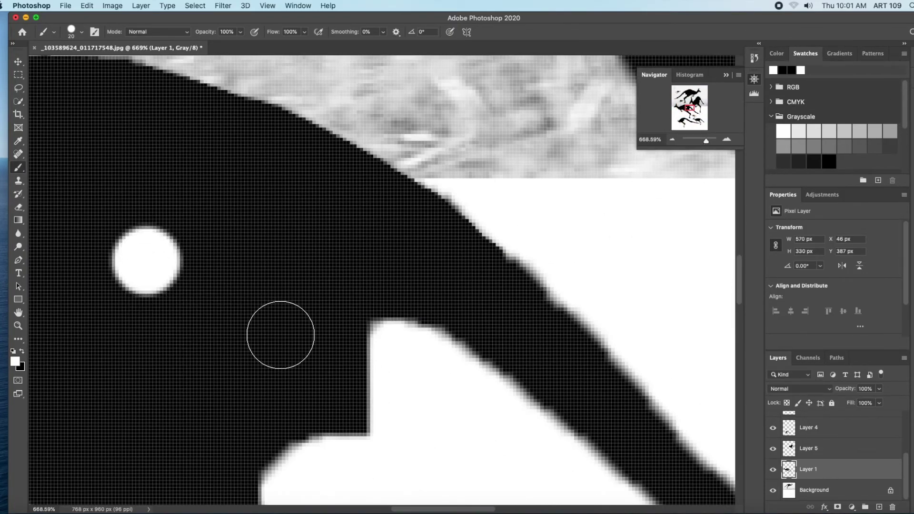
# Scatter twelve more white brush dots across the body of the large kangaroo on Layer 1.
pyautogui.press('super+space')
pyautogui.keyDown('alt'); pyautogui.click(280, 335); pyautogui.keyUp('alt')
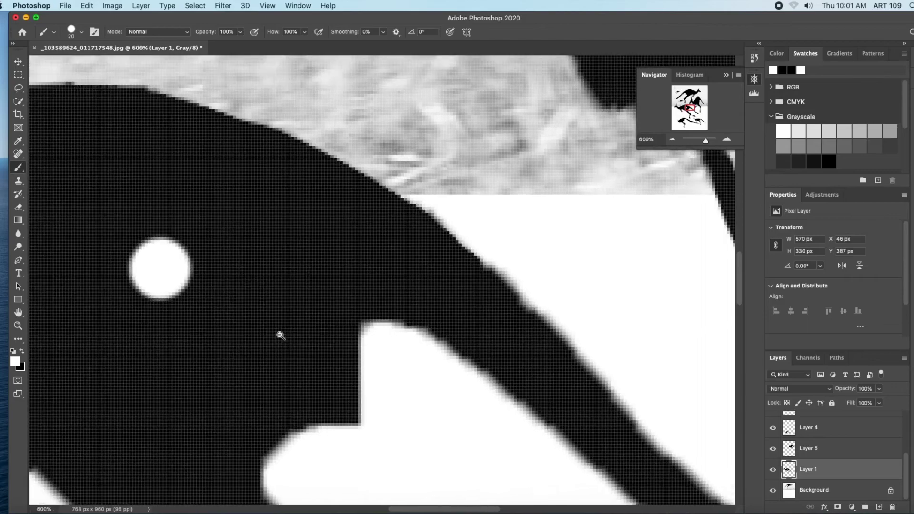
pyautogui.keyDown('alt'); pyautogui.click(280, 335); pyautogui.keyUp('alt')
pyautogui.keyDown('alt'); pyautogui.click(280, 335); pyautogui.keyUp('alt')
pyautogui.keyDown('alt'); pyautogui.click(281, 334); pyautogui.keyUp('alt')
pyautogui.keyDown('alt'); pyautogui.click(281, 335); pyautogui.keyUp('alt')
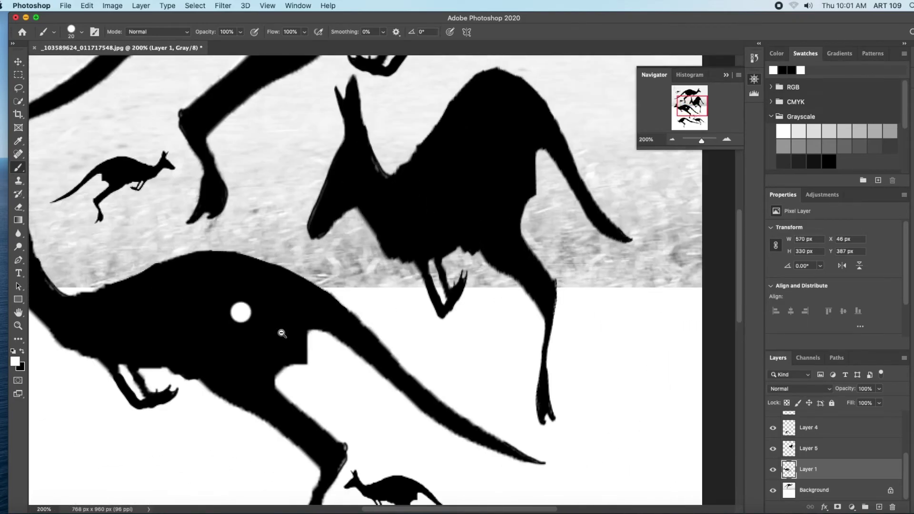
pyautogui.click(135, 305)
pyautogui.click(160, 333)
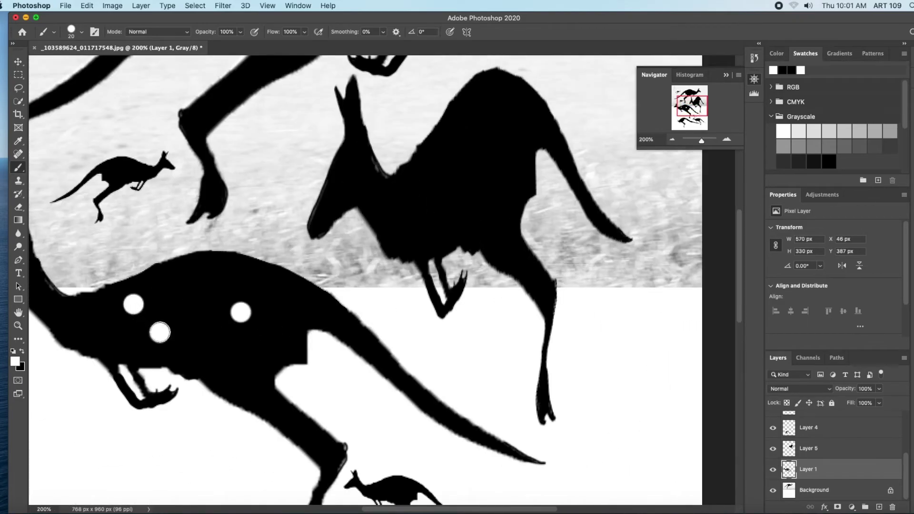
pyautogui.click(175, 291)
pyautogui.click(188, 315)
pyautogui.click(215, 280)
pyautogui.click(208, 329)
pyautogui.click(263, 339)
pyautogui.click(270, 290)
pyautogui.click(211, 304)
pyautogui.click(109, 316)
pyautogui.click(241, 367)
pyautogui.click(203, 361)
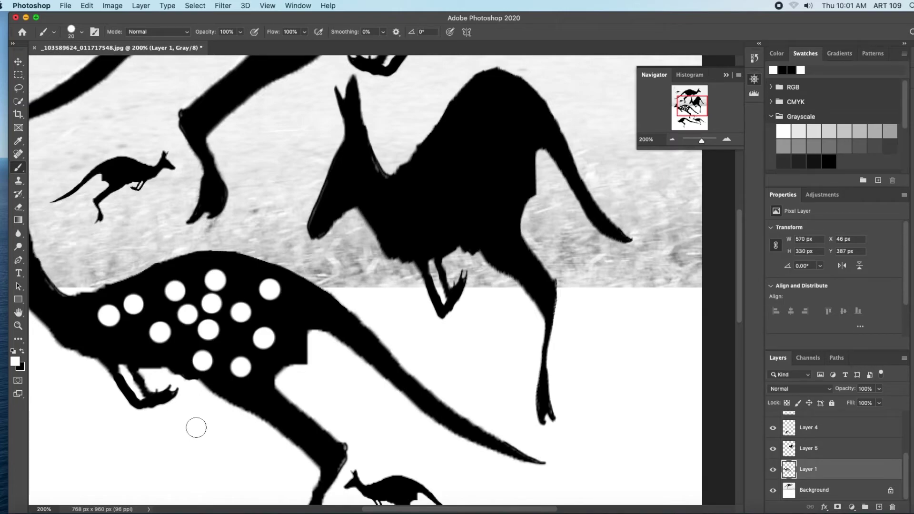
# Nudge the dotted kangaroo on Layer 1 slightly with the Move tool.
pyautogui.press('m')
pyautogui.moveTo(194, 430)
pyautogui.mouseDown()
pyautogui.moveTo(279, 401)
pyautogui.moveTo(260, 414)
pyautogui.mouseUp()
pyautogui.click(18, 62)
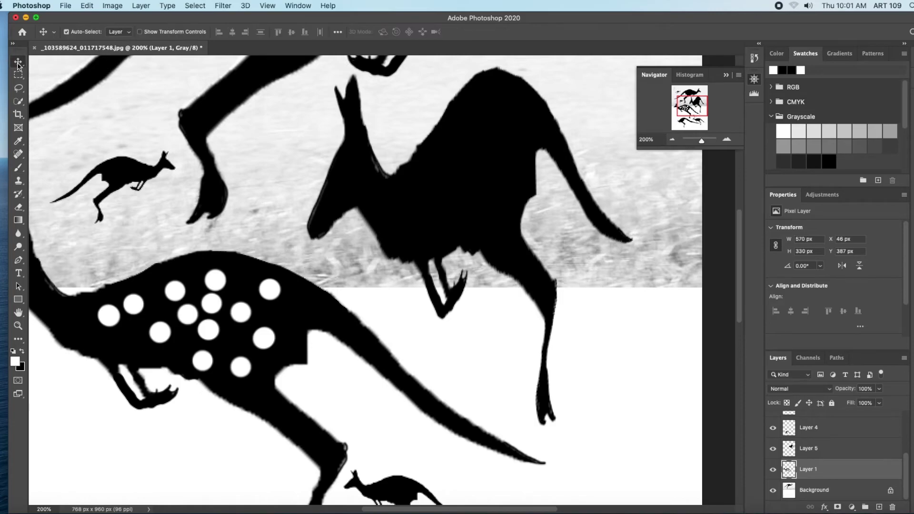
pyautogui.moveTo(169, 328)
pyautogui.mouseDown()
pyautogui.moveTo(272, 286)
pyautogui.moveTo(278, 328)
pyautogui.moveTo(176, 314)
pyautogui.mouseUp()
pyautogui.moveTo(701, 140); pyautogui.dragTo(697, 141)
pyautogui.moveTo(371, 281); pyautogui.dragTo(365, 286)
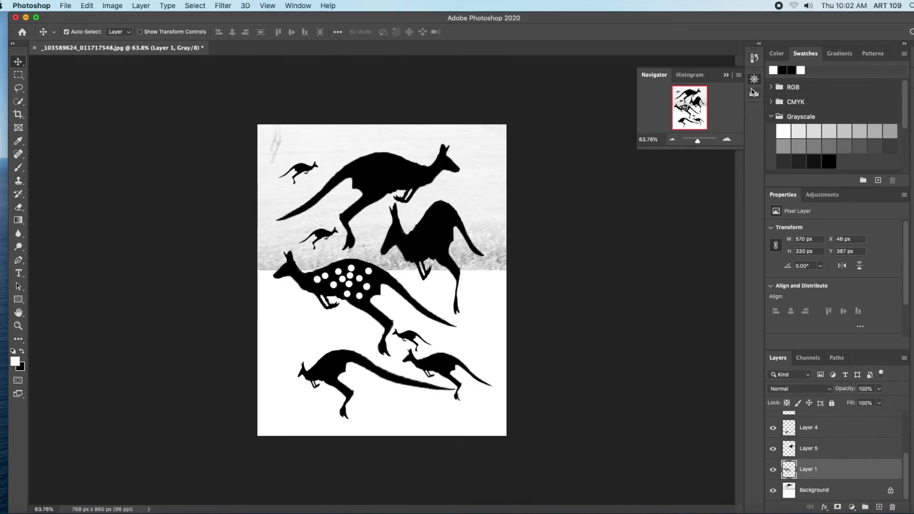
# Revert the document through its history to the last Layer Visibility state before the brush dots, and select Layer 6.
pyautogui.click(755, 45)
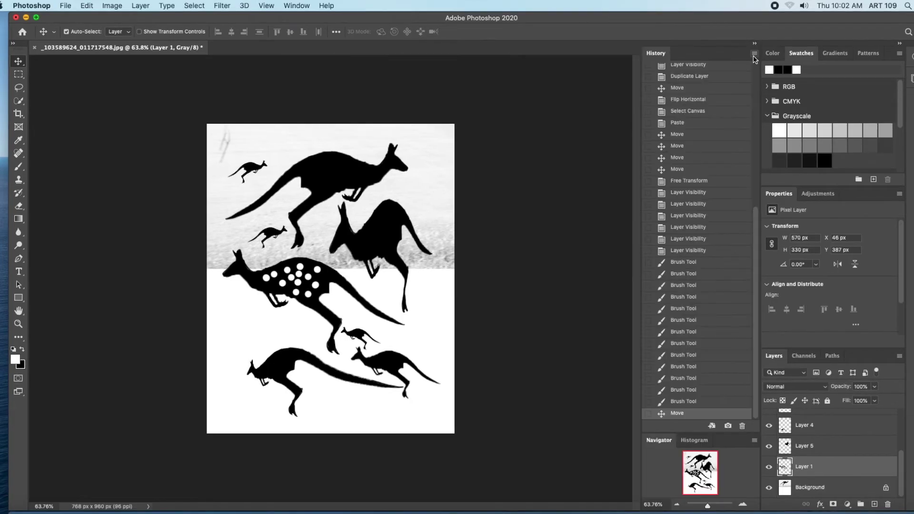
pyautogui.click(751, 44)
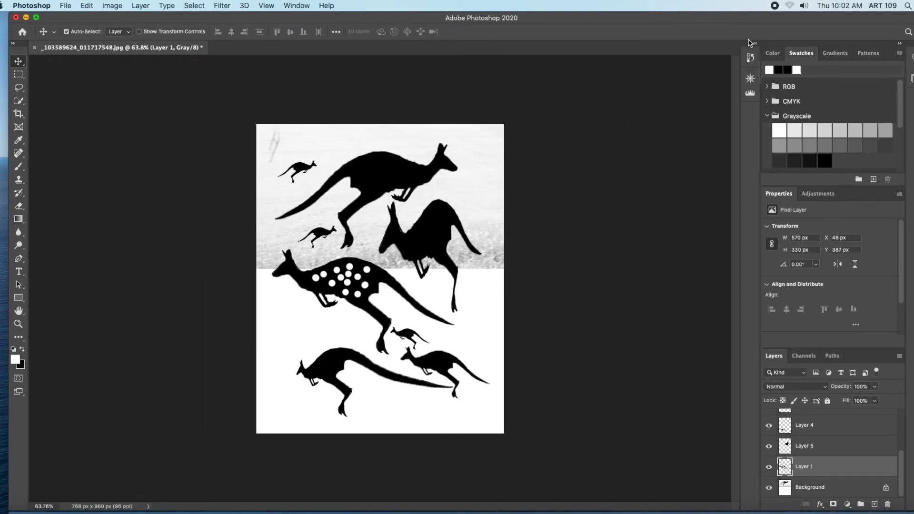
pyautogui.click(326, 6)
pyautogui.moveTo(307, 5)
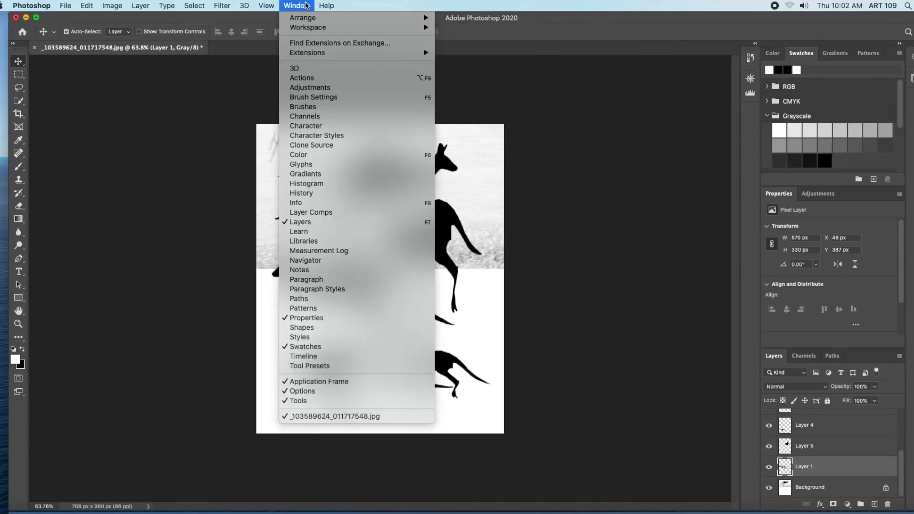
pyautogui.click(304, 193)
pyautogui.moveTo(738, 85); pyautogui.dragTo(738, 341)
pyautogui.click(664, 159)
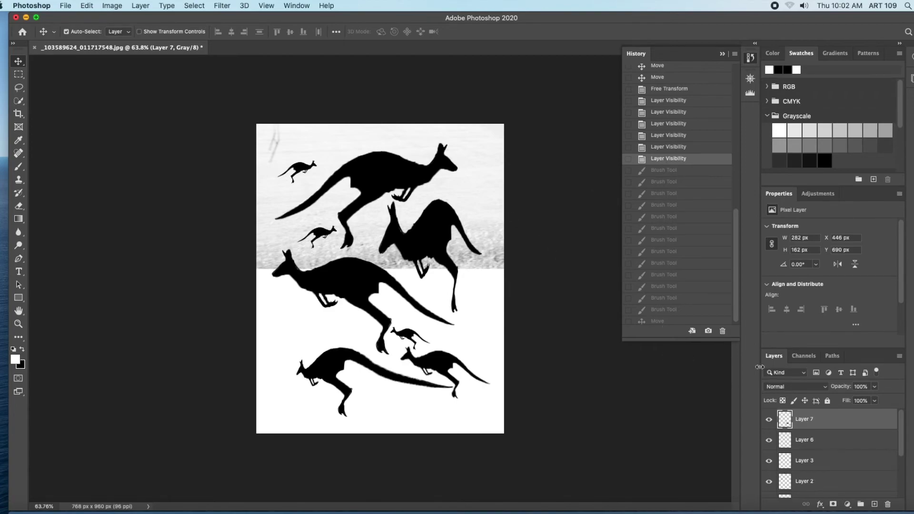
pyautogui.click(811, 442)
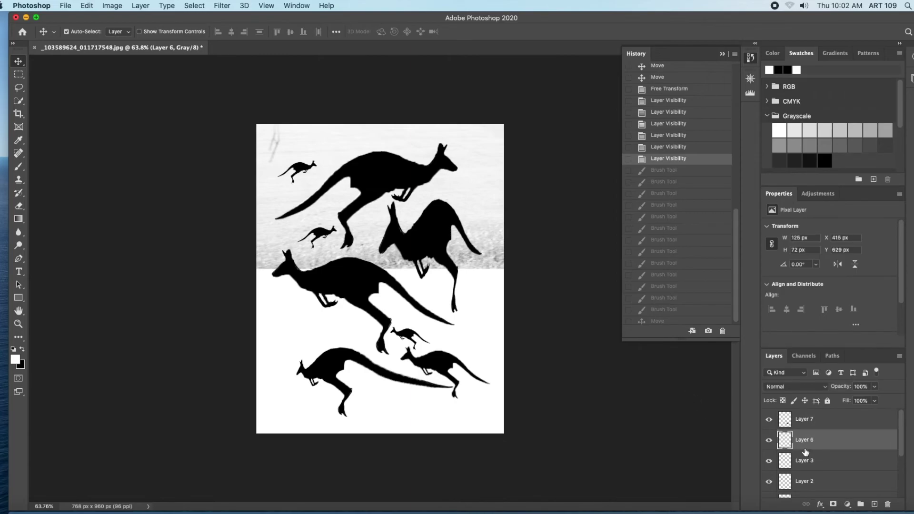
# Save the layered document on the computer's Desktop as layers.psd in Photoshop format with compatibility maximized.
pyautogui.click(66, 6)
pyautogui.click(88, 120)
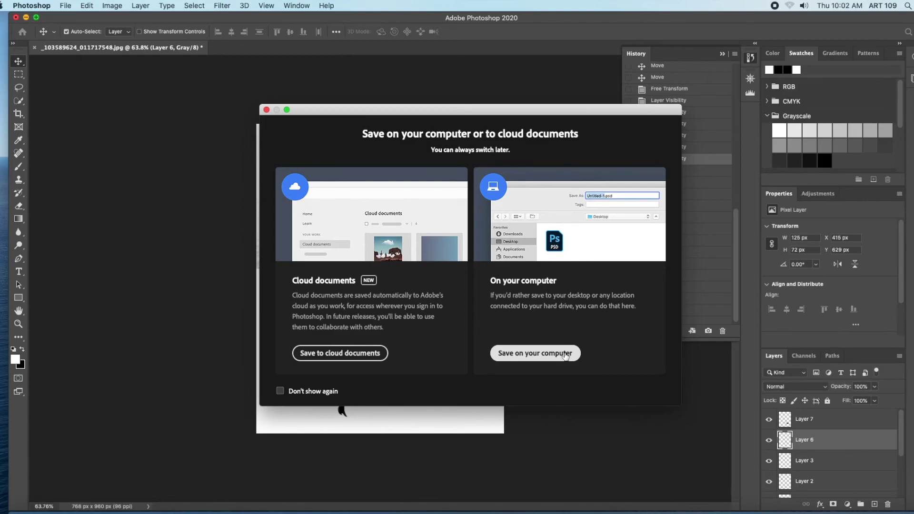
pyautogui.click(540, 354)
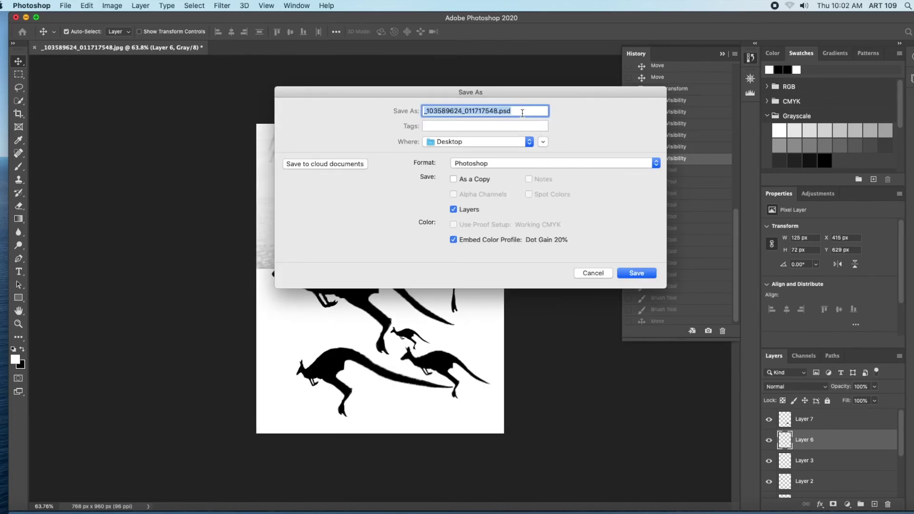
pyautogui.click(484, 111)
pyautogui.doubleClick(497, 111)
pyautogui.write('layers')
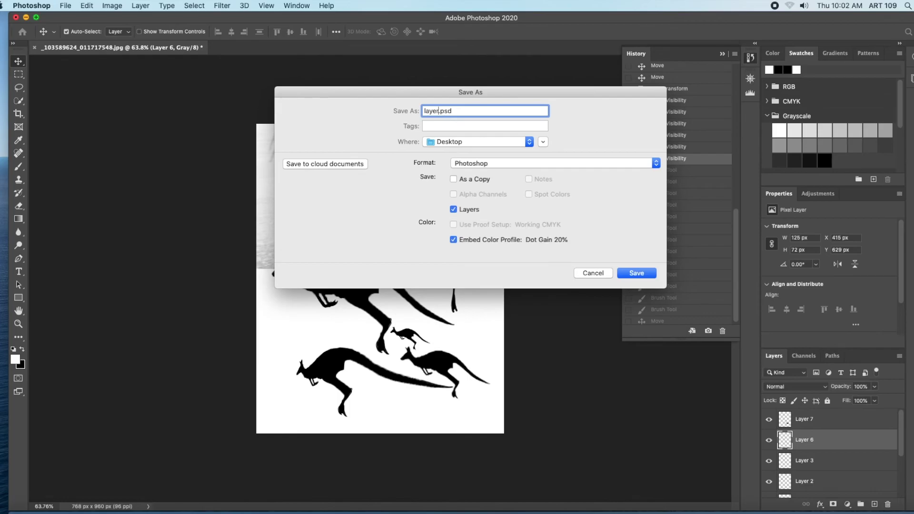
pyautogui.click(642, 274)
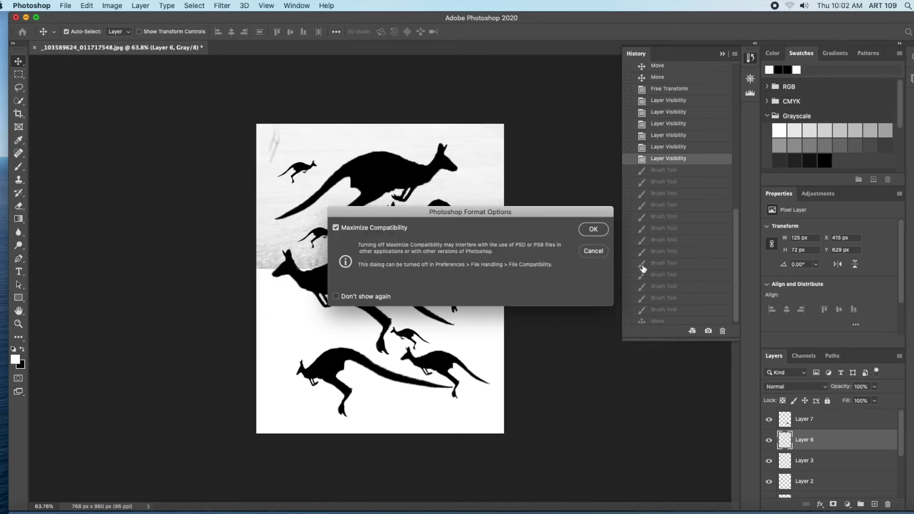
pyautogui.click(594, 230)
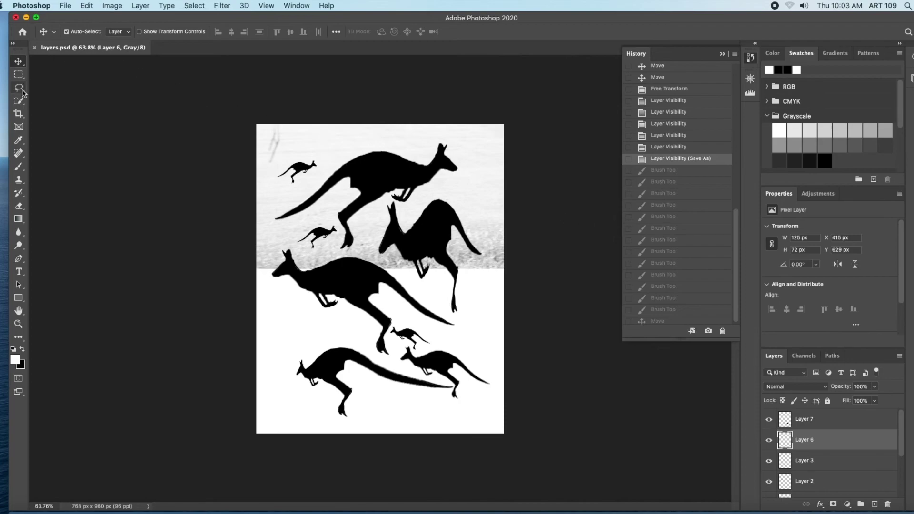
# Crop a narrow strip off all four edges of the canvas, leaving about 699 × 882 px.
pyautogui.click(19, 114)
pyautogui.moveTo(385, 123); pyautogui.dragTo(385, 128)
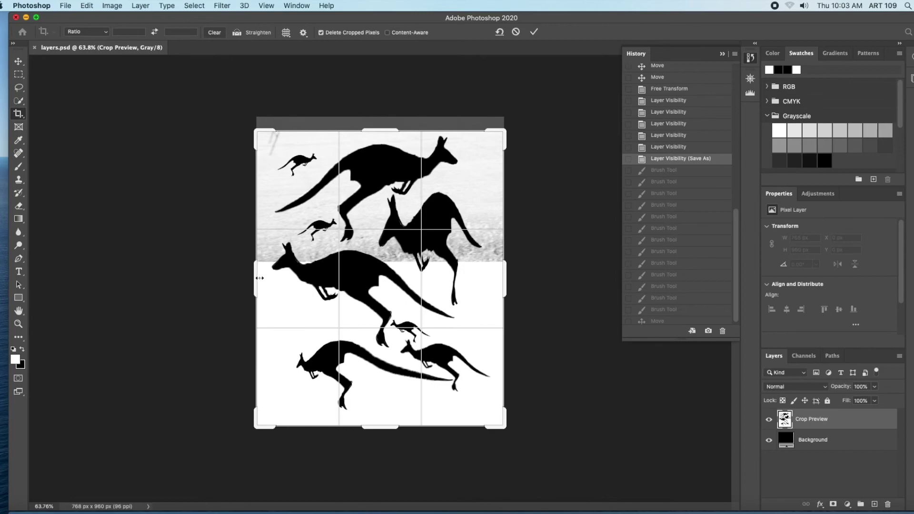
pyautogui.moveTo(259, 278); pyautogui.dragTo(264, 278)
pyautogui.moveTo(502, 272)
pyautogui.mouseDown()
pyautogui.moveTo(507, 260)
pyautogui.moveTo(492, 286)
pyautogui.mouseUp()
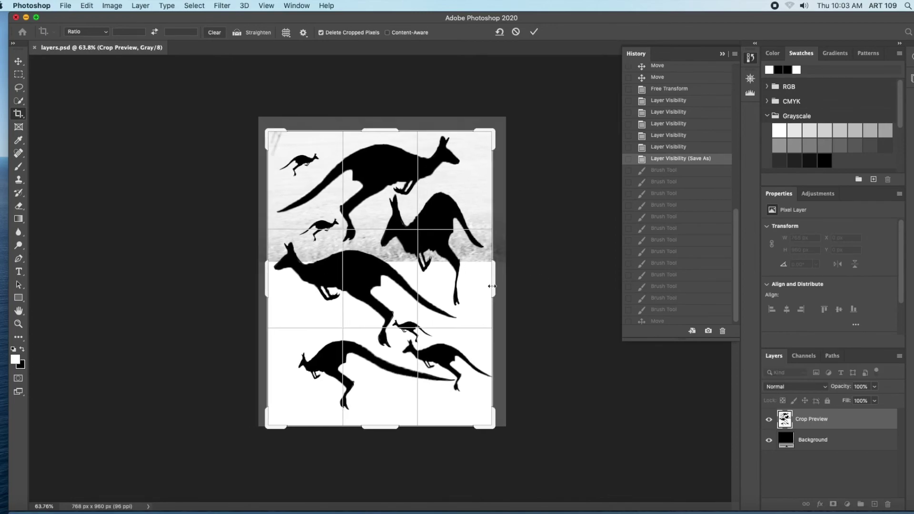
pyautogui.moveTo(387, 428); pyautogui.dragTo(394, 413)
pyautogui.moveTo(495, 421); pyautogui.dragTo(496, 422)
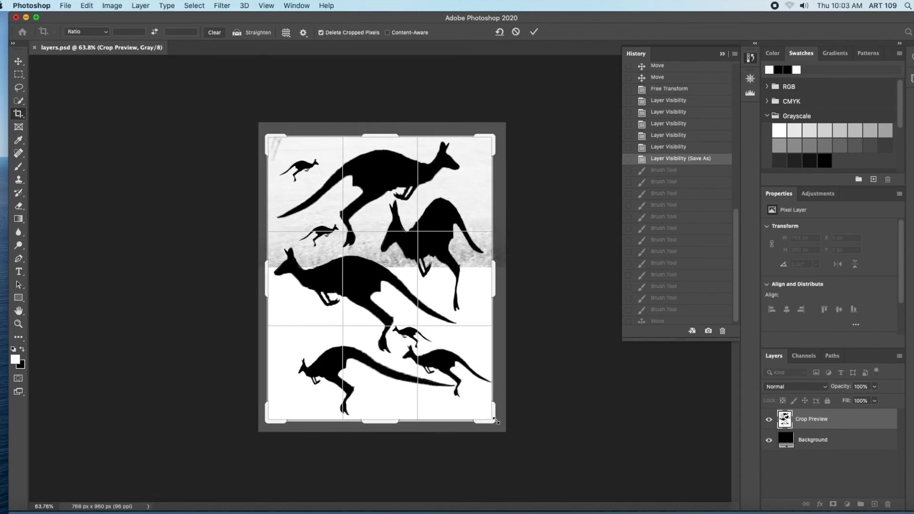
pyautogui.press('Return')
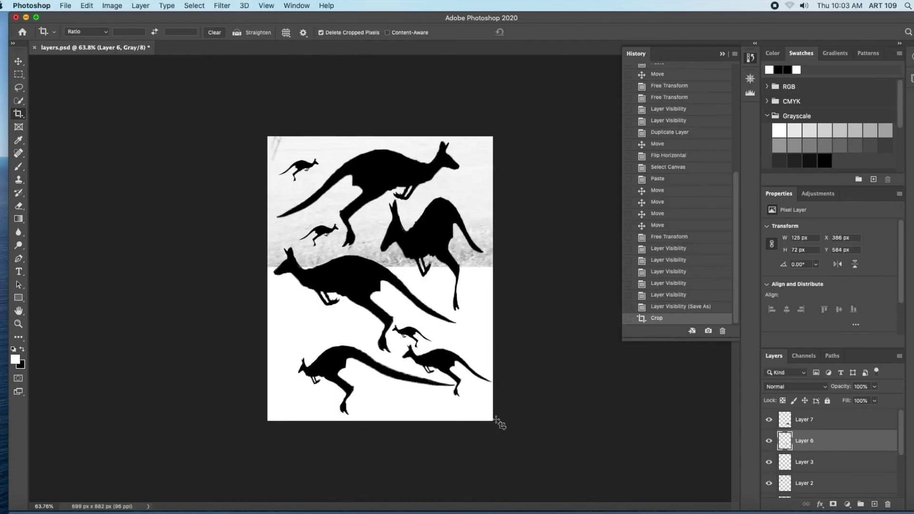
# Flatten the image and save it on the computer's Desktop as flat.tif in TIFF format without compression.
pyautogui.click(133, 7)
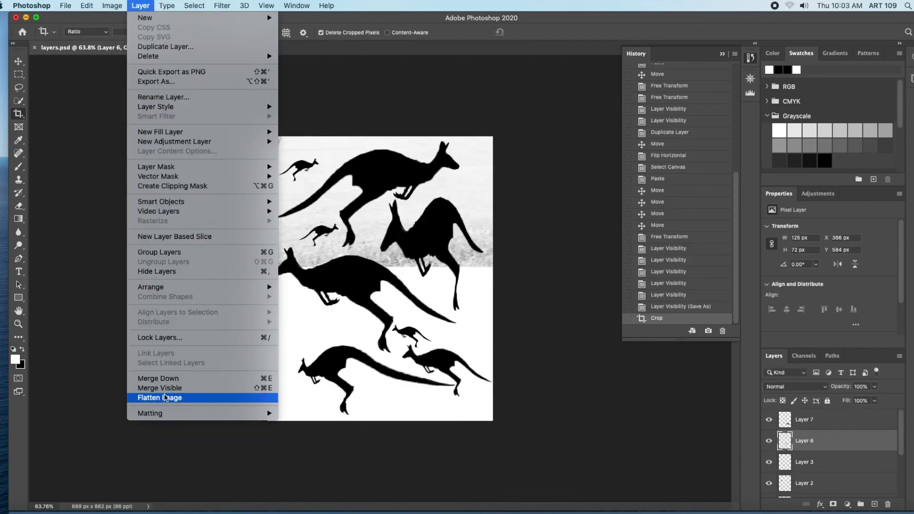
pyautogui.click(164, 398)
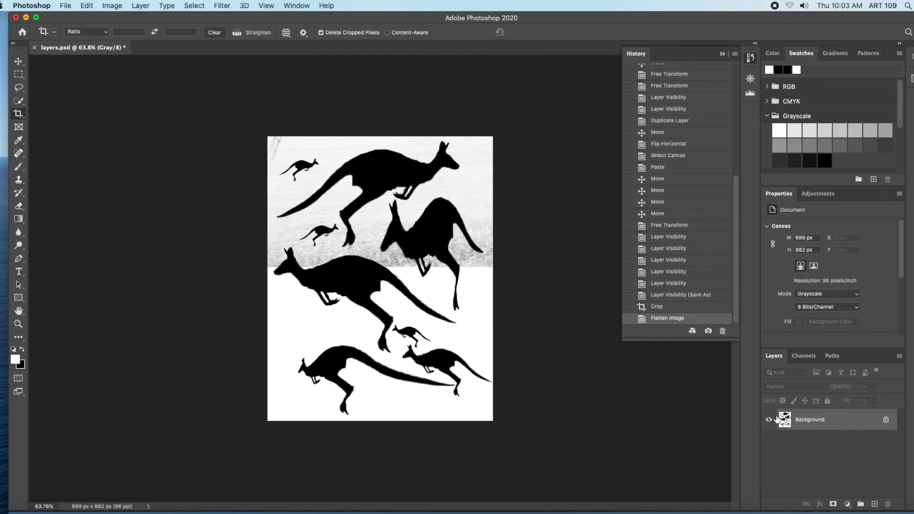
pyautogui.click(64, 5)
pyautogui.click(79, 120)
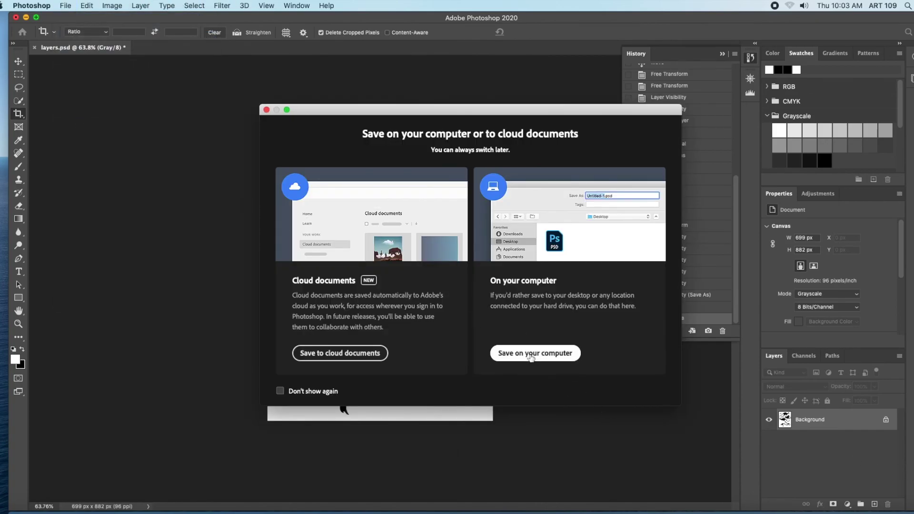
pyautogui.click(534, 357)
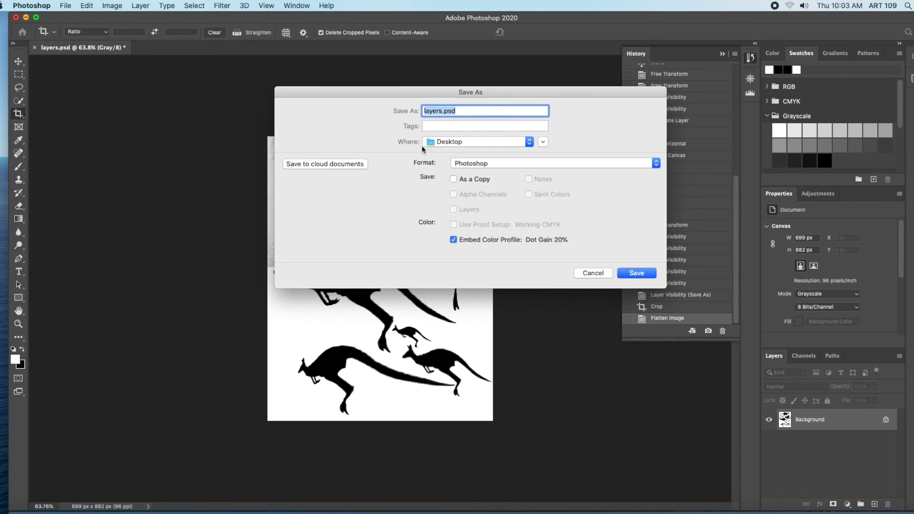
pyautogui.click(442, 112)
pyautogui.moveTo(442, 111); pyautogui.dragTo(381, 114)
pyautogui.write('fl')
pyautogui.click(494, 164)
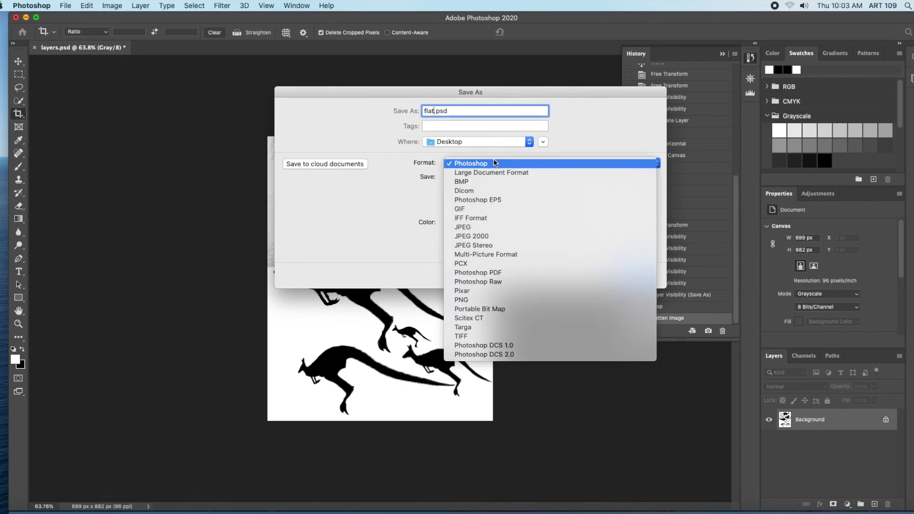
pyautogui.click(472, 339)
pyautogui.click(636, 273)
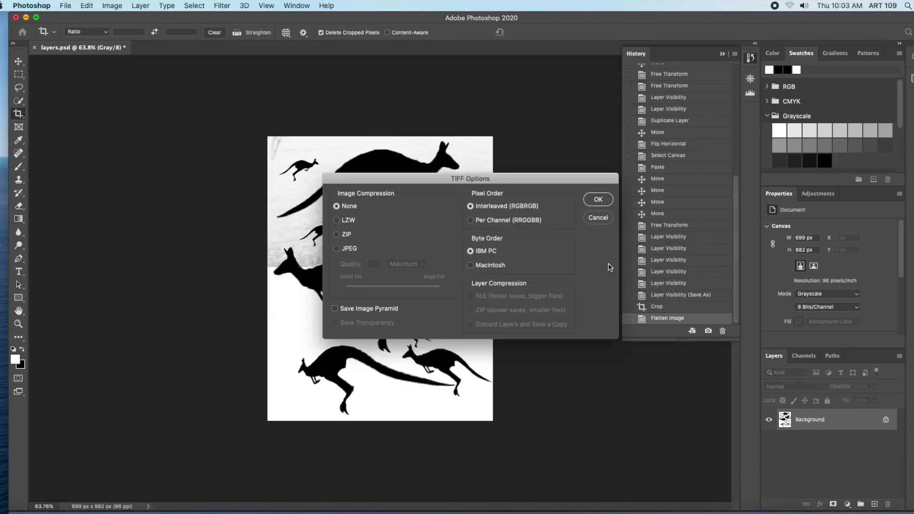
pyautogui.click(598, 200)
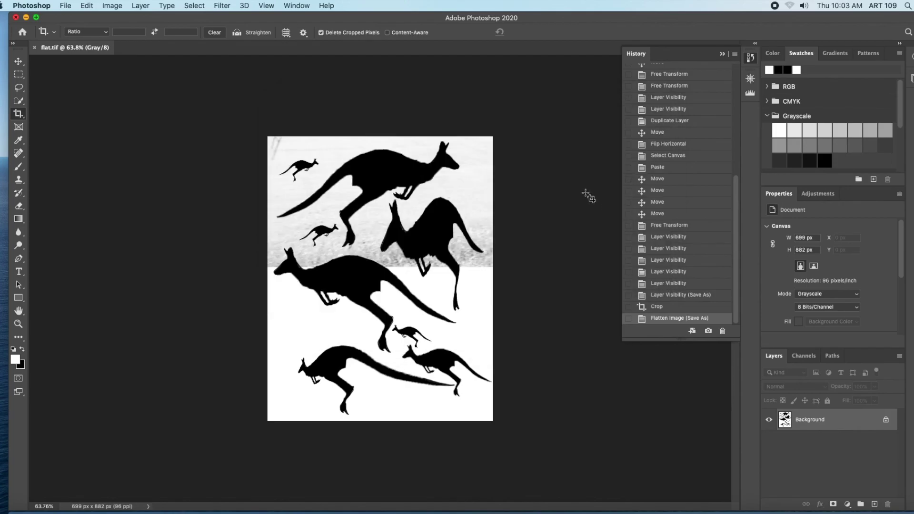
# Print four copies of the flattened image on the InfoPrint 1832 printer.
pyautogui.press('super+p')
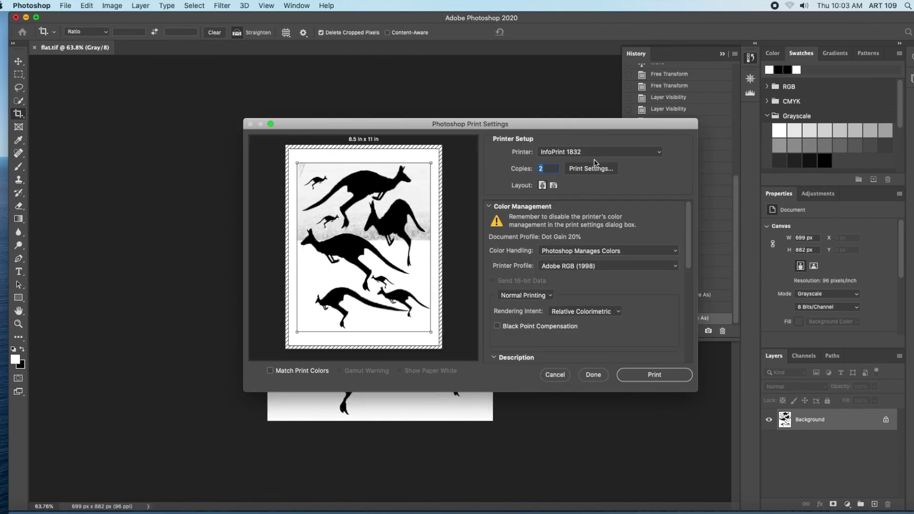
pyautogui.click(65, 6)
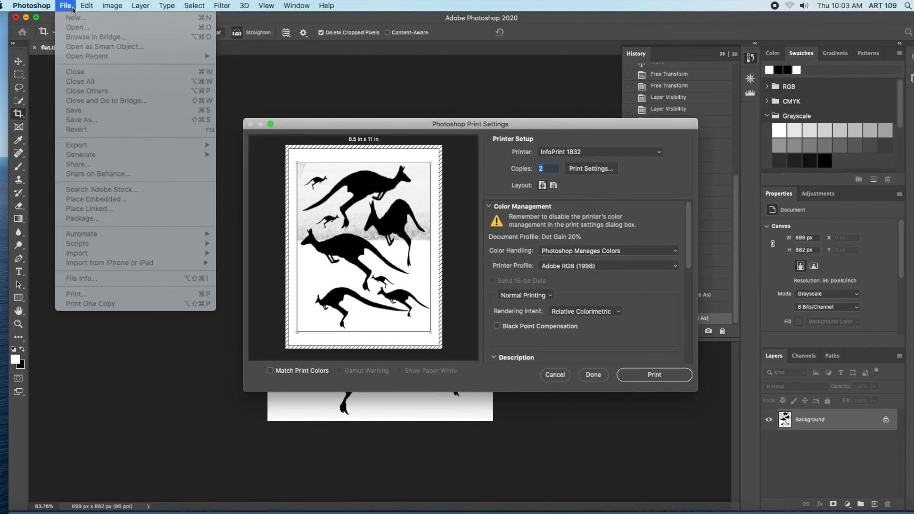
pyautogui.click(625, 156)
pyautogui.click(627, 154)
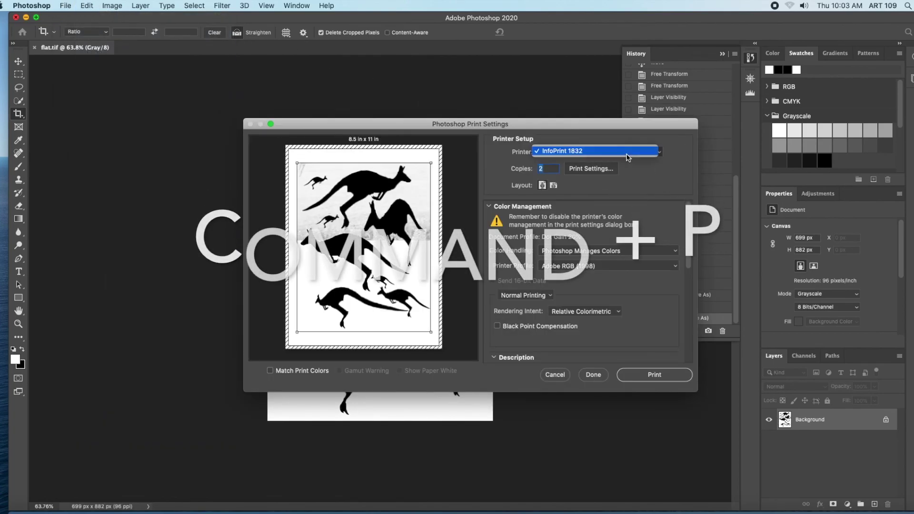
pyautogui.click(595, 152)
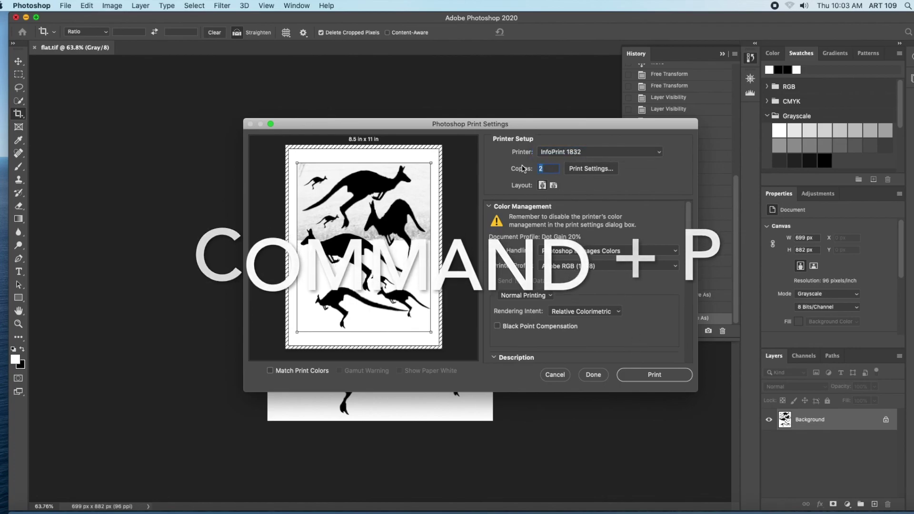
pyautogui.write('4')
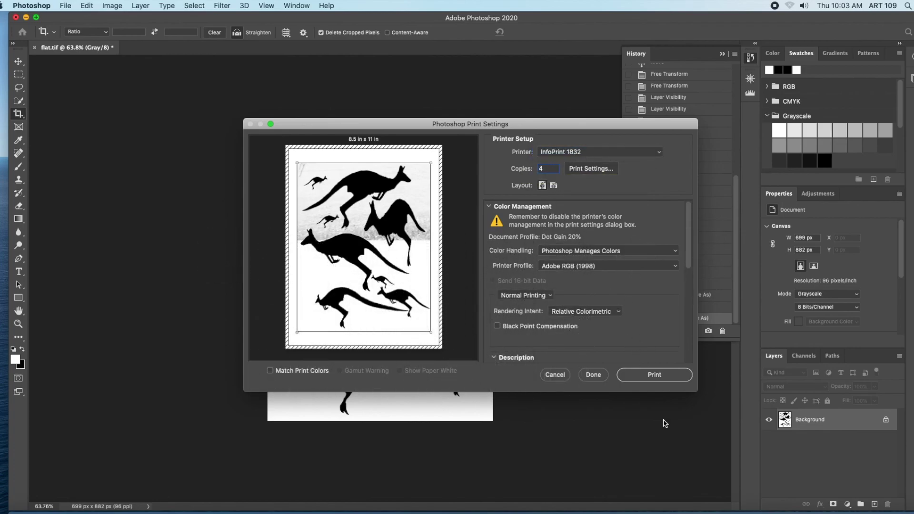
pyautogui.click(654, 375)
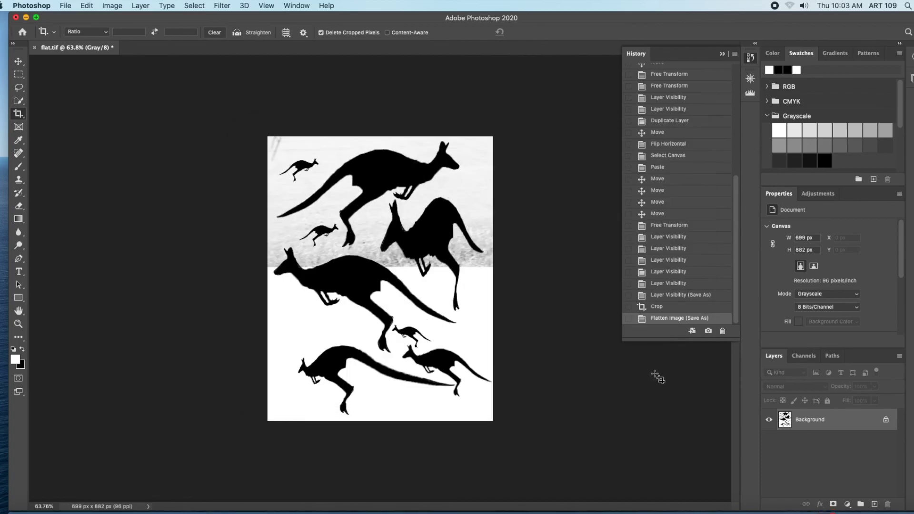